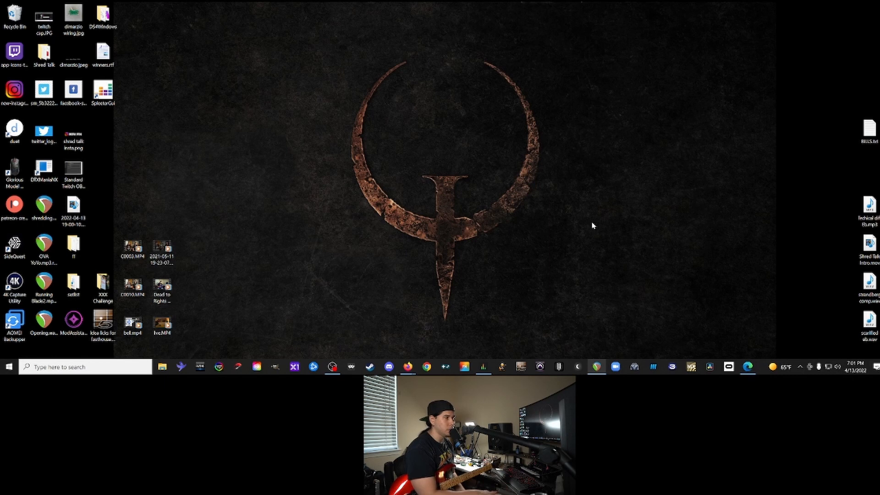
Step: Review the analogue input settings and the device settings in Focusrite Control, and minimize its window
click(484, 368)
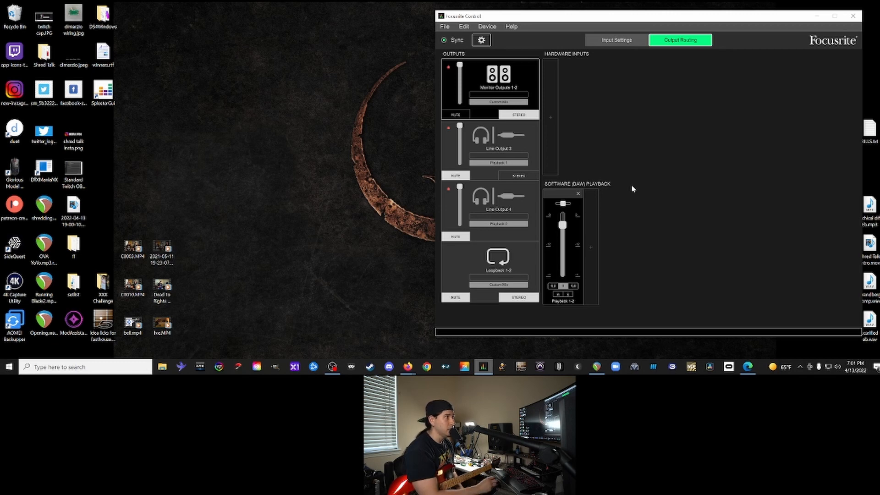
click(623, 40)
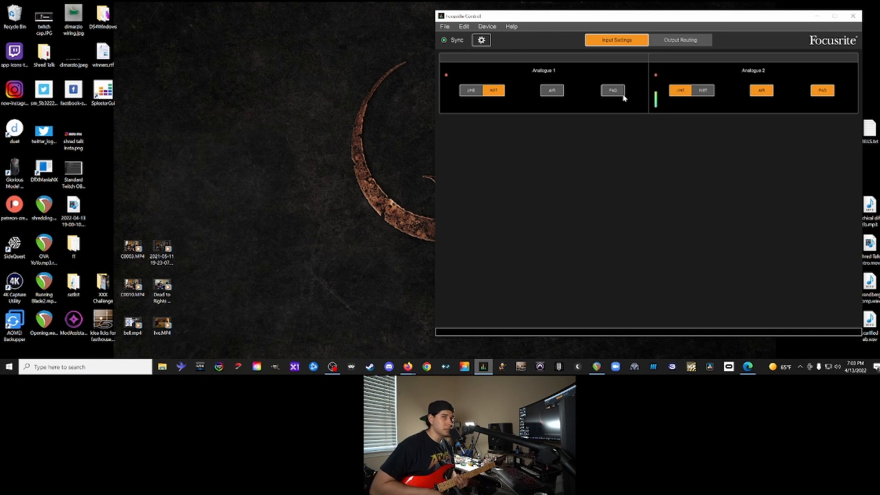
click(481, 40)
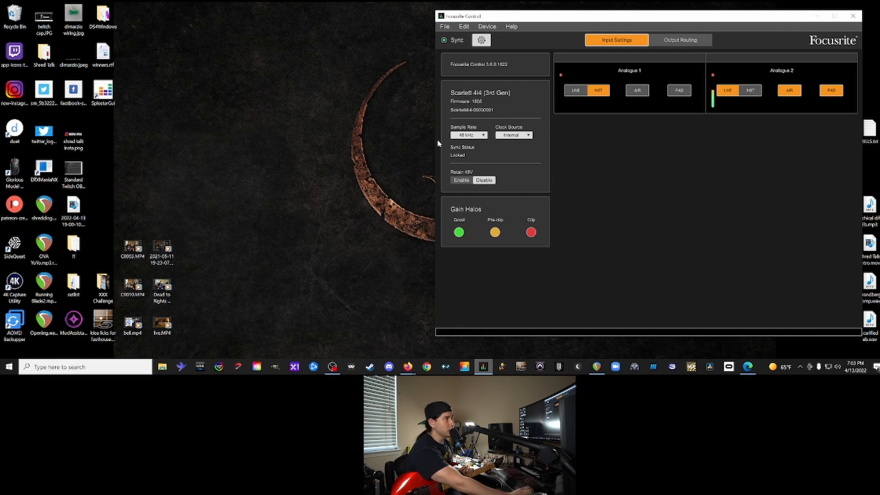
click(481, 40)
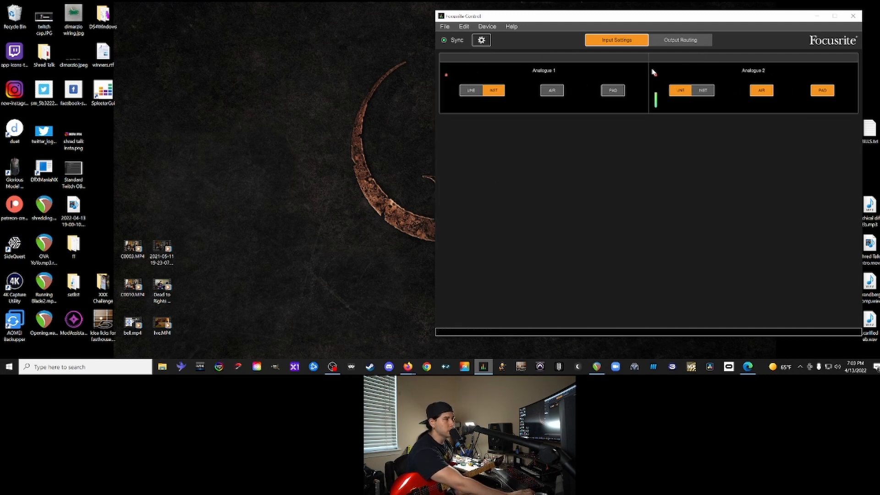
click(816, 17)
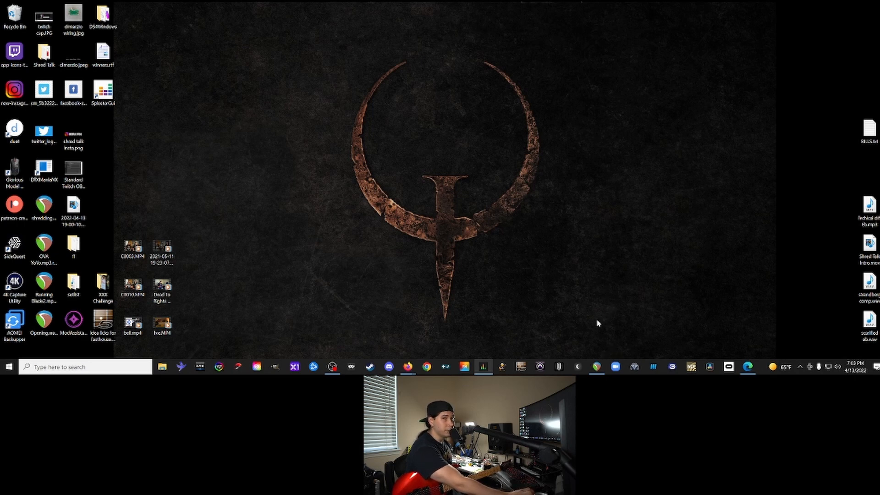
Step: Switch to REAPER, dismiss the evaluation notice, and open the audio device preferences
click(595, 367)
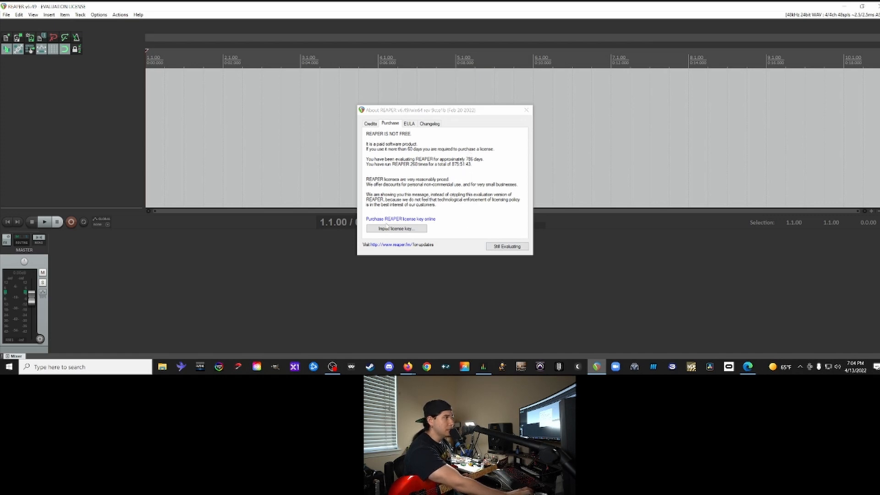
click(505, 246)
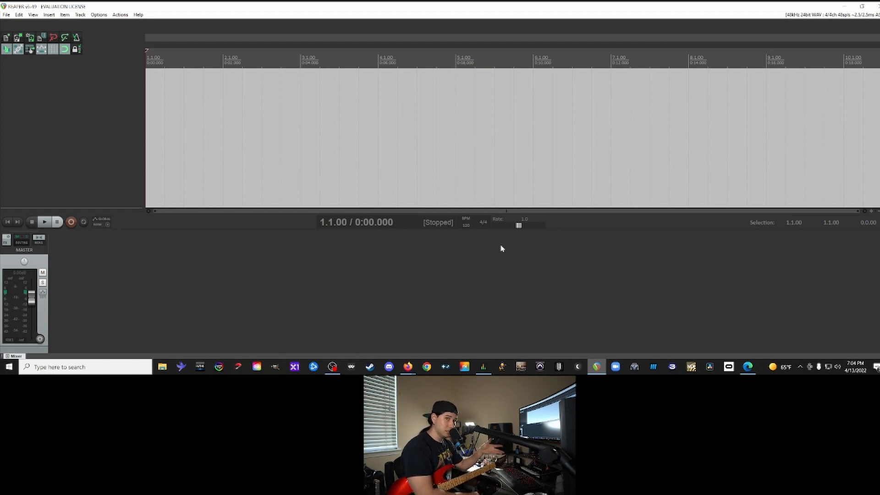
click(94, 15)
click(132, 330)
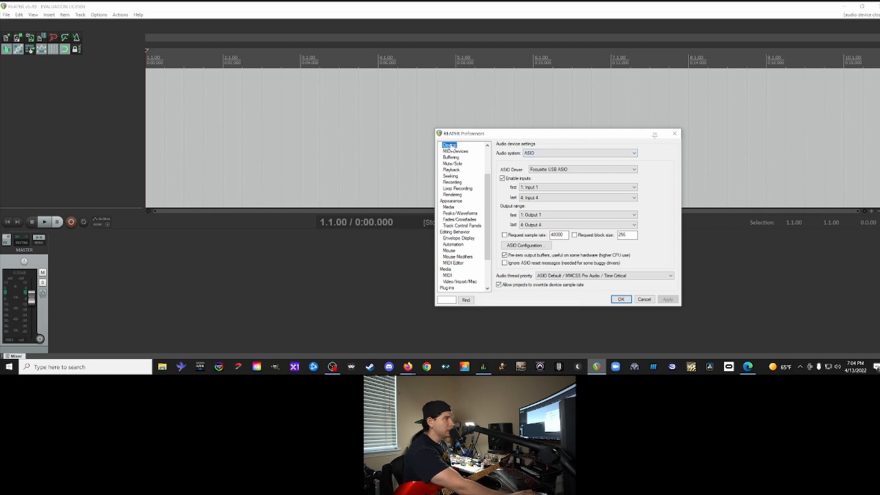
Step: Set the audio system to ASIO with Focusrite USB ASIO as the driver
click(567, 154)
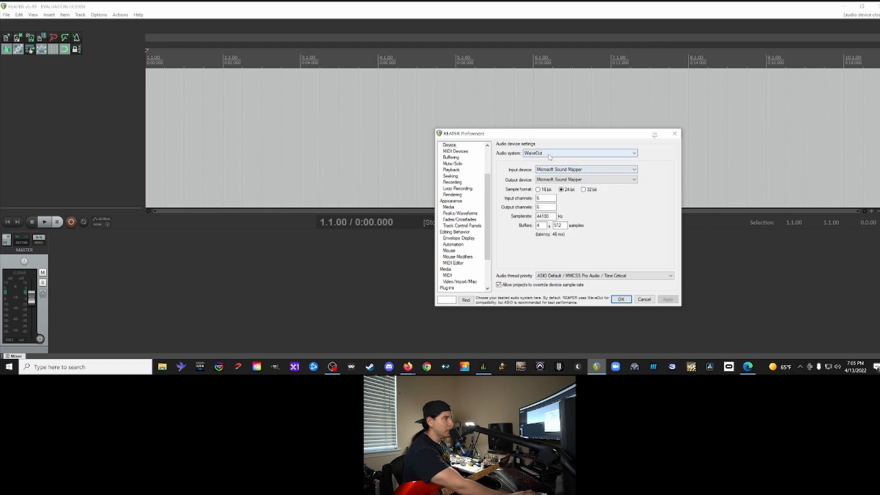
click(550, 153)
click(546, 166)
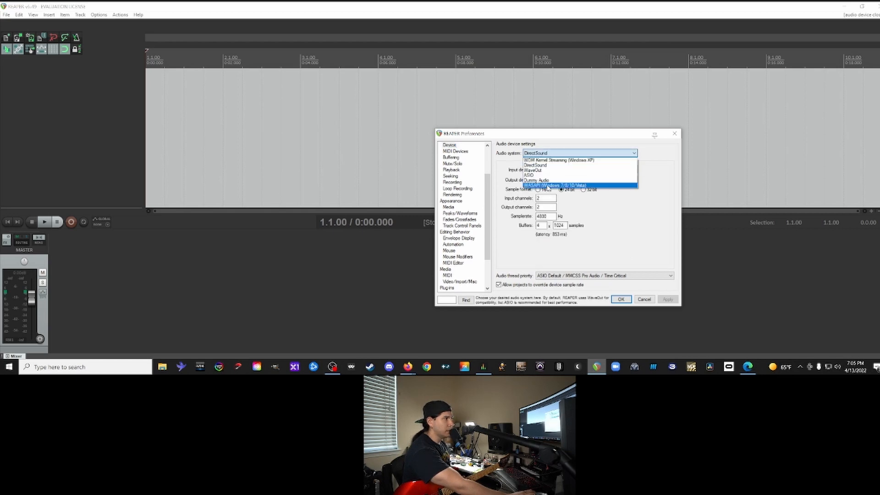
click(549, 179)
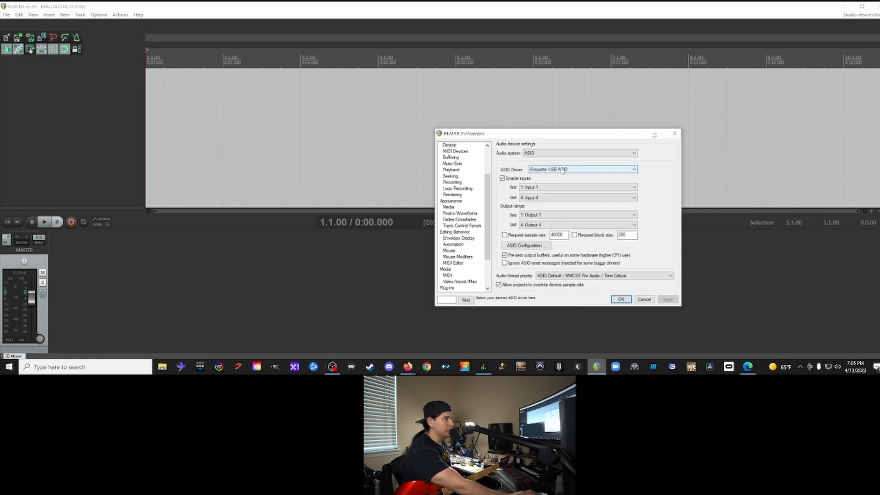
click(562, 170)
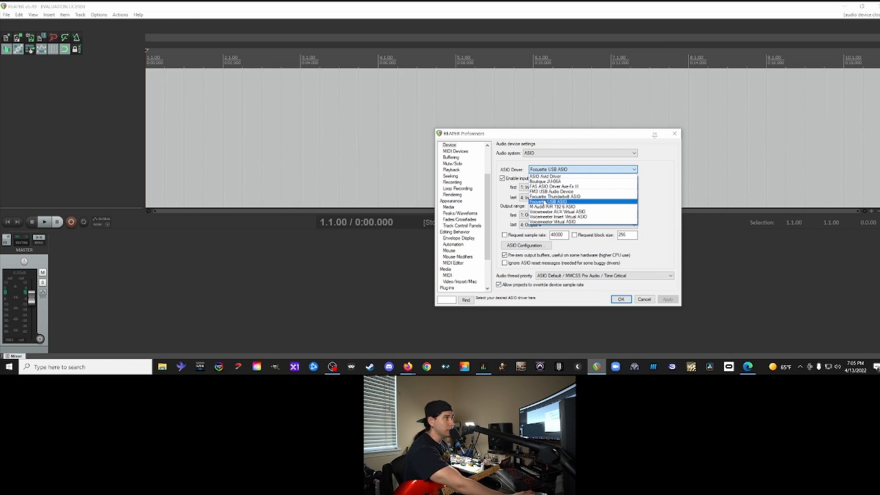
click(544, 202)
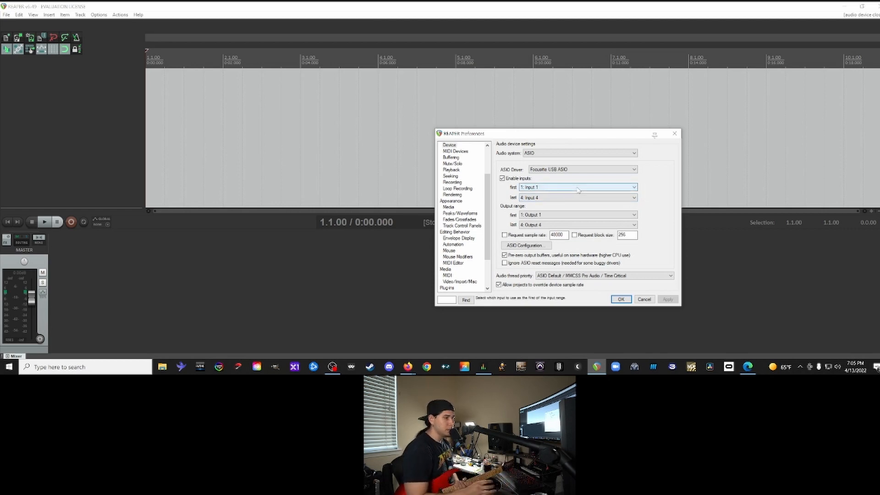
Step: Set the enabled input range from Input 1 to Input 4
click(578, 188)
click(564, 196)
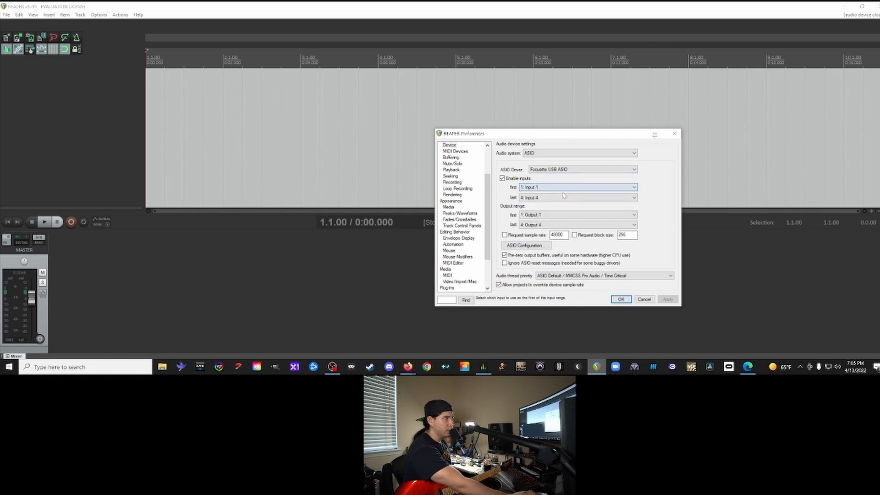
click(564, 197)
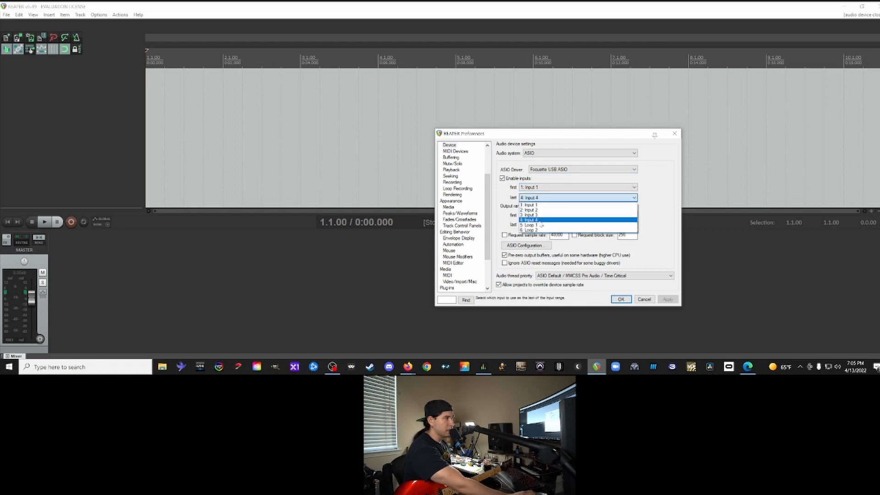
click(539, 220)
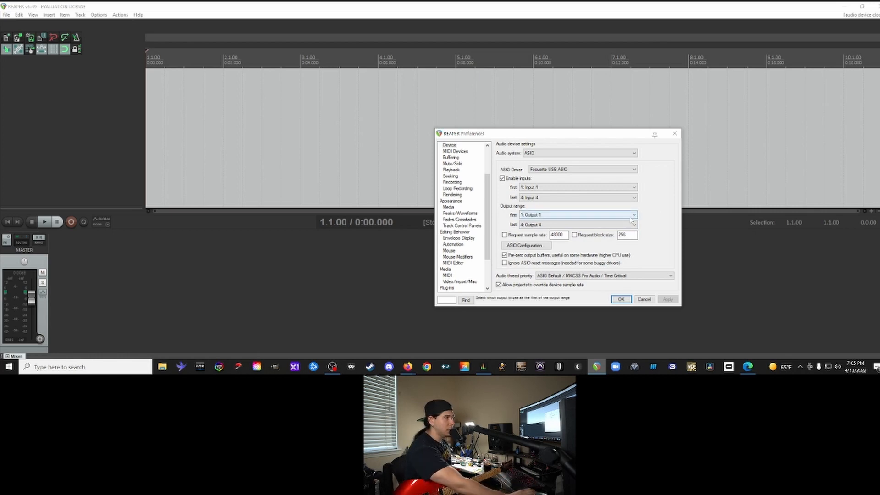
Step: Set the output range from Output 1 to Output 4 and apply the audio device preferences
click(632, 214)
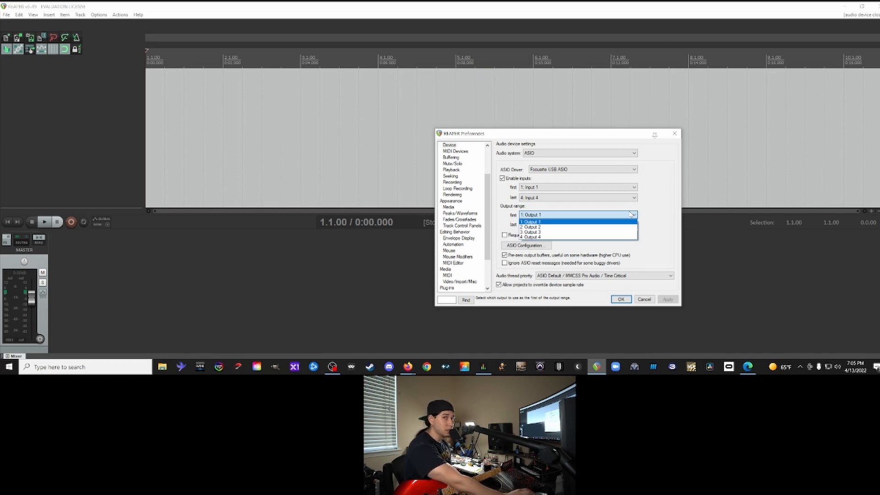
click(597, 222)
click(596, 225)
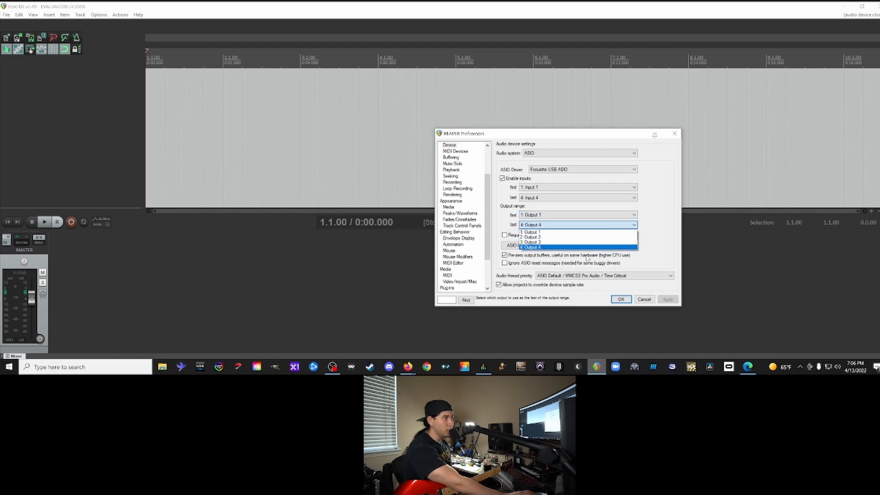
click(584, 248)
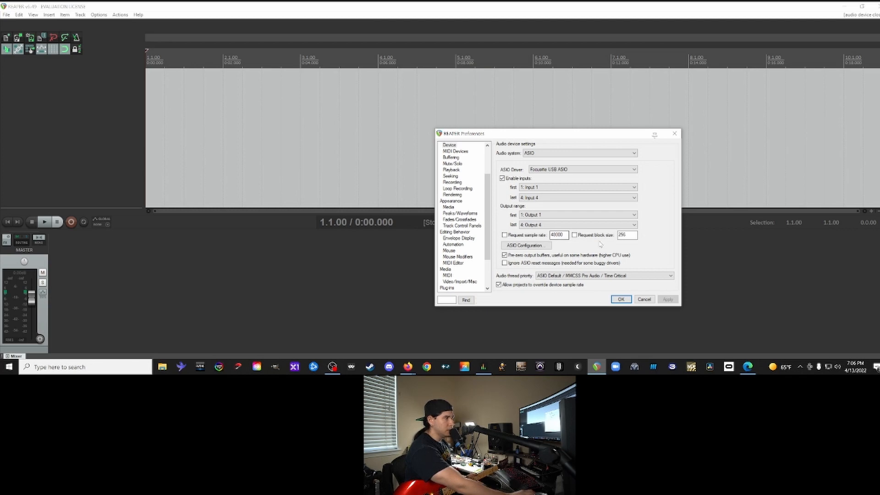
click(621, 299)
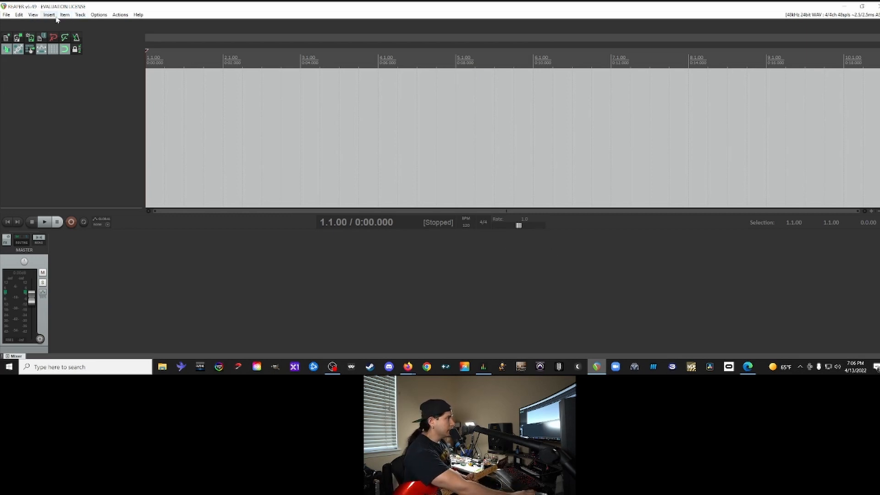
Step: Insert a new track and check its mono input choices, keeping Input 1
click(80, 15)
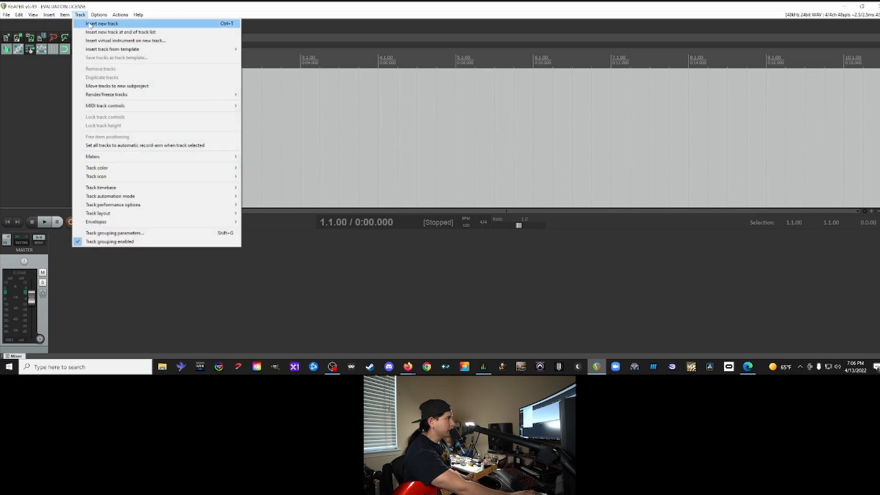
click(97, 24)
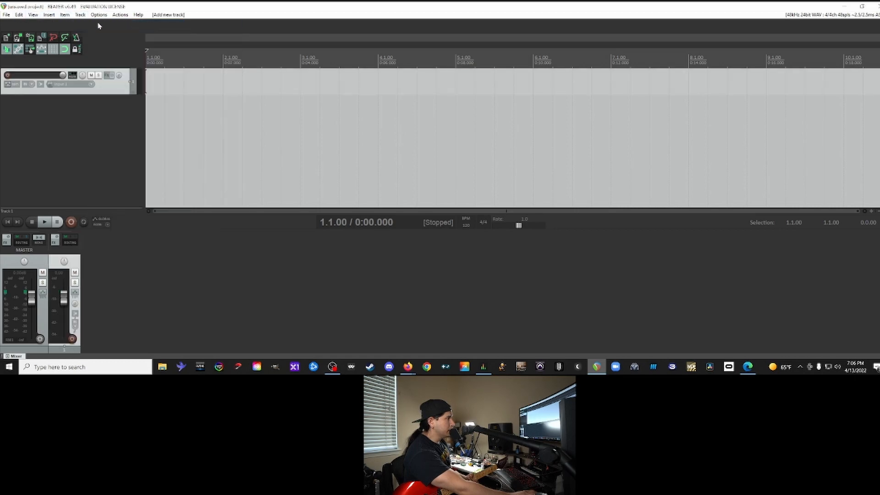
click(89, 85)
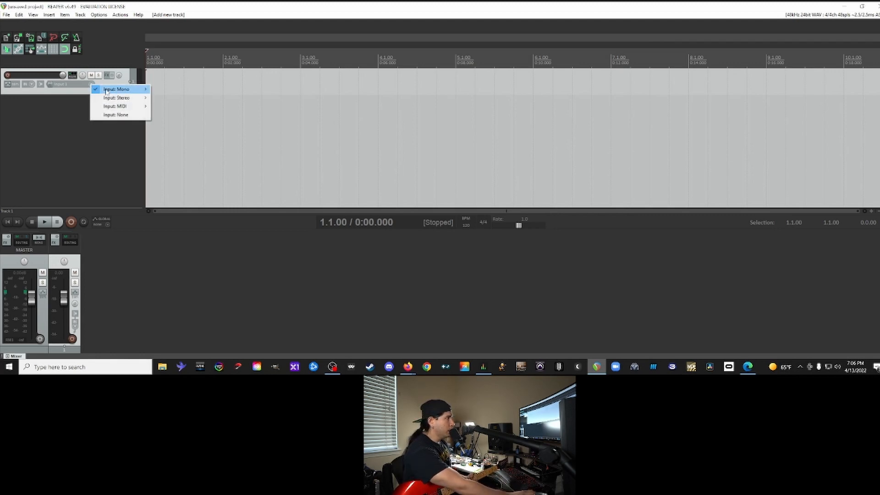
mouse_move(114, 89)
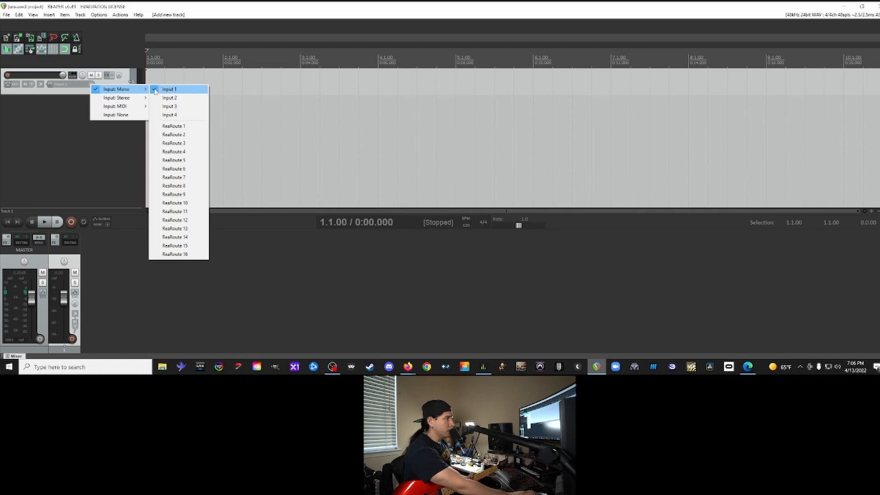
click(77, 95)
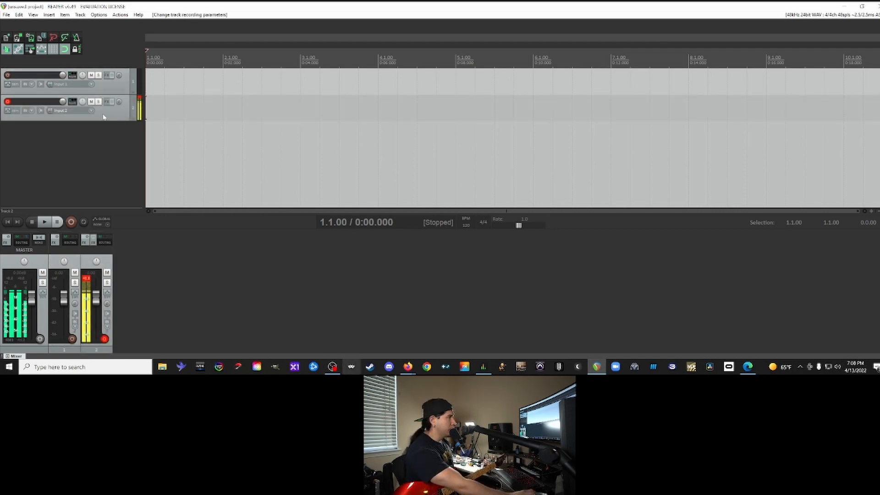
Step: Disarm and re-arm the second track, and arm the first track for recording
click(6, 101)
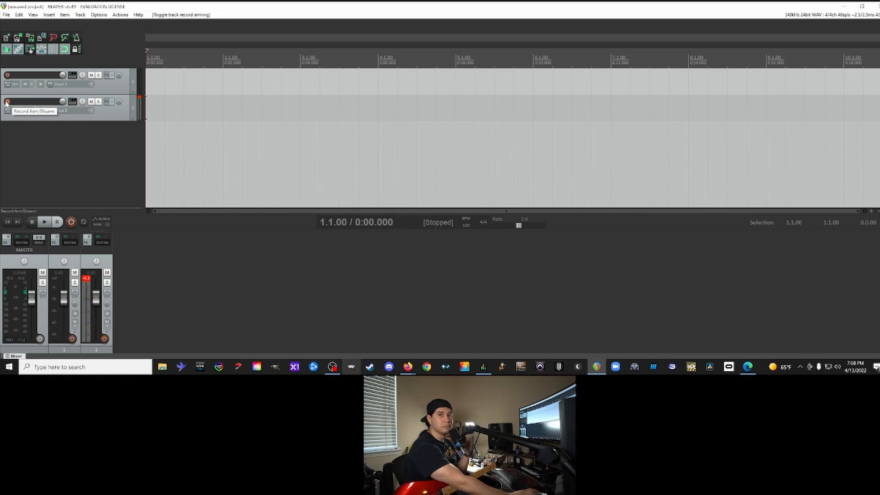
click(7, 101)
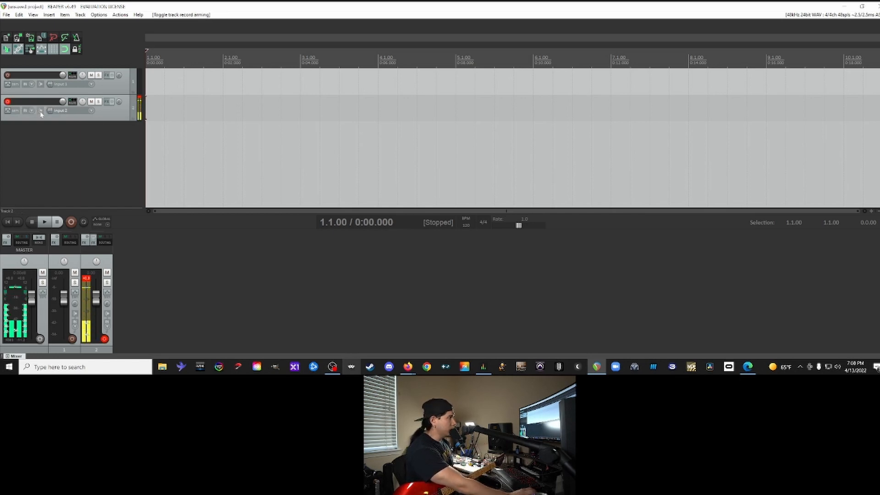
click(115, 87)
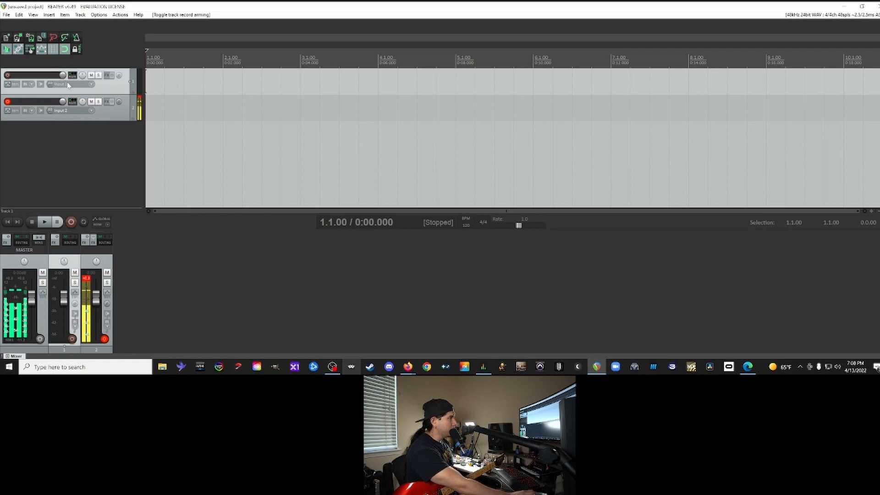
click(7, 75)
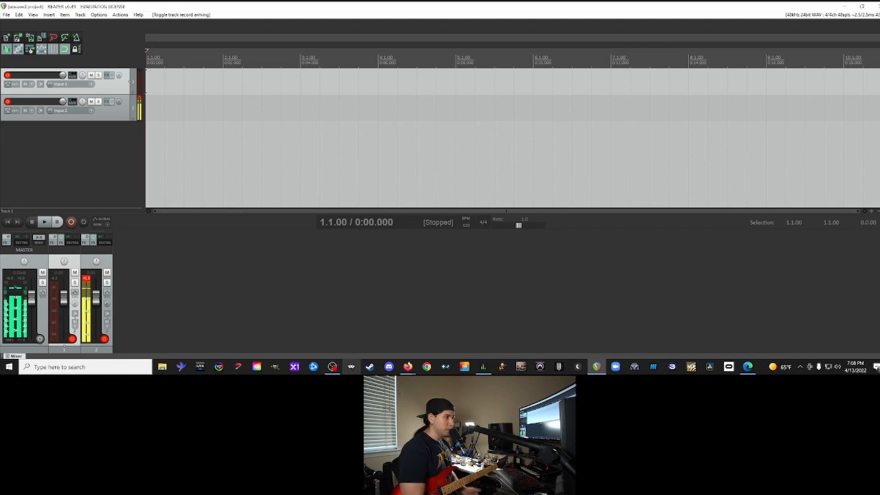
Step: Add the Archetype Petrucci (Neural DSP) VST to the first track's effects chain
click(107, 75)
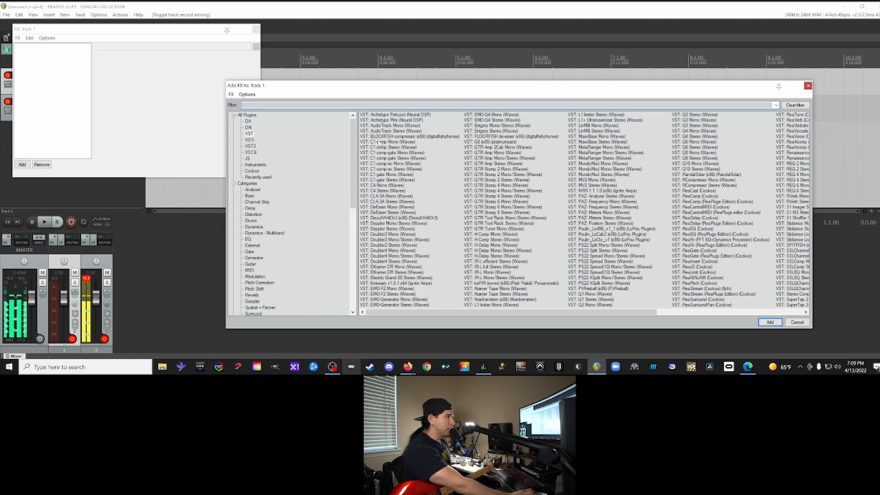
click(392, 116)
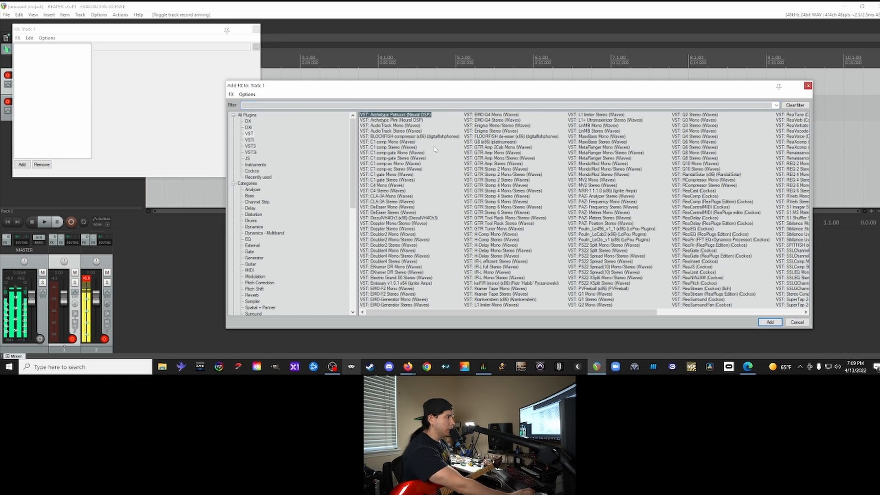
key(Return)
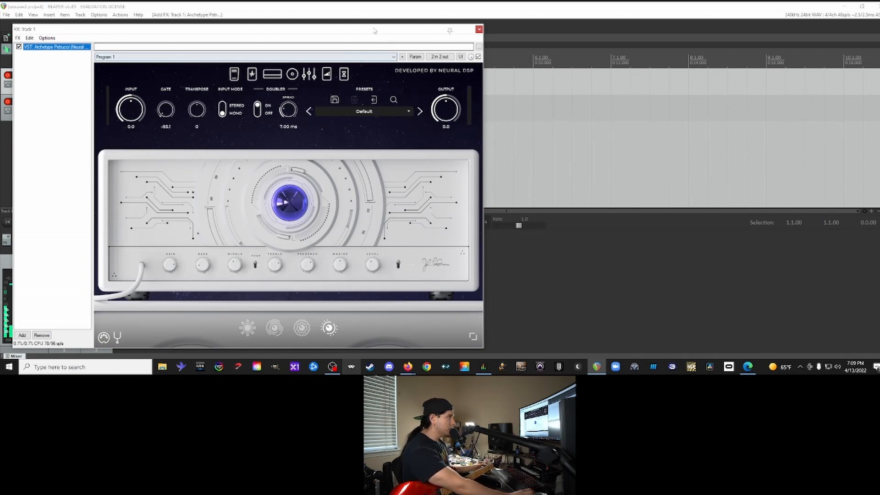
Step: Move the plugin window clear of the track list and check the first track's input monitoring option
drag(380, 31, 677, 27)
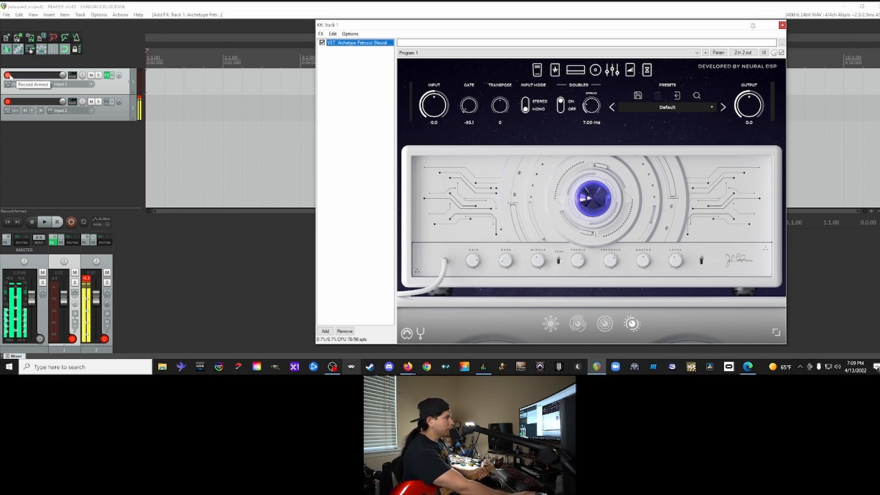
right_click(9, 76)
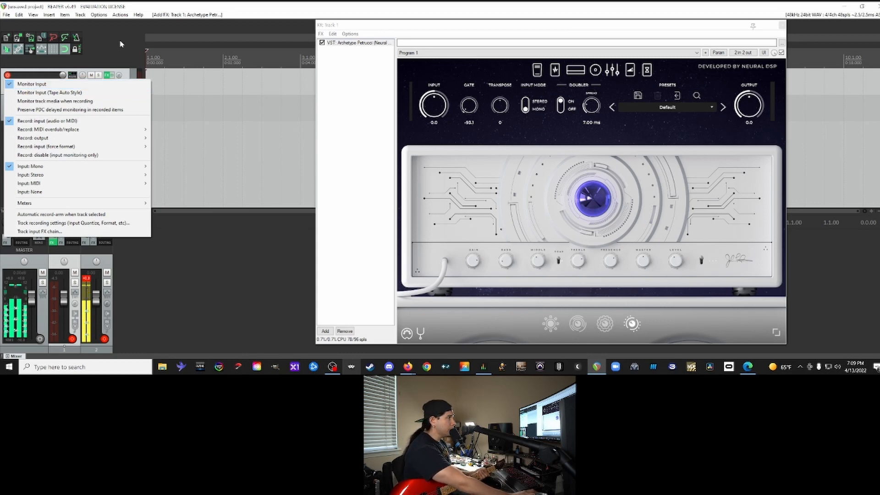
click(385, 26)
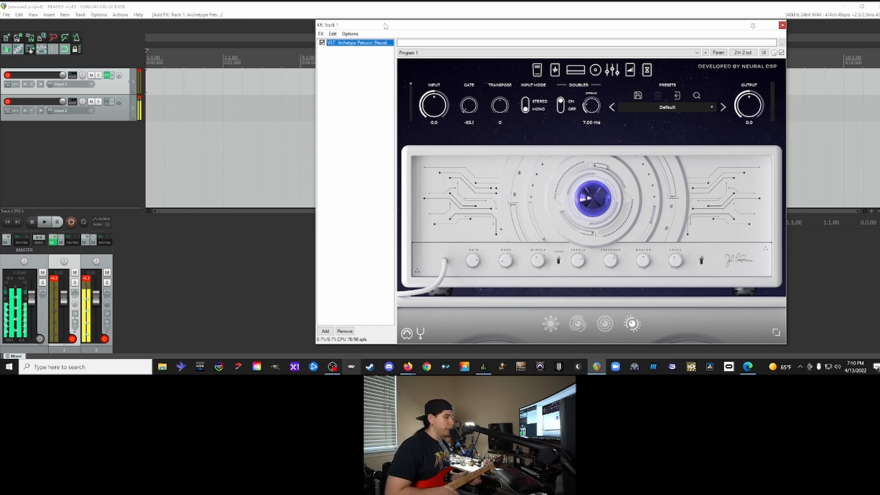
Step: Load The Mirror preset from the John Petrucci presets in the Archetype Petrucci plugin and adjust the amp's Gain
drag(385, 26, 356, 25)
click(656, 107)
mouse_move(633, 146)
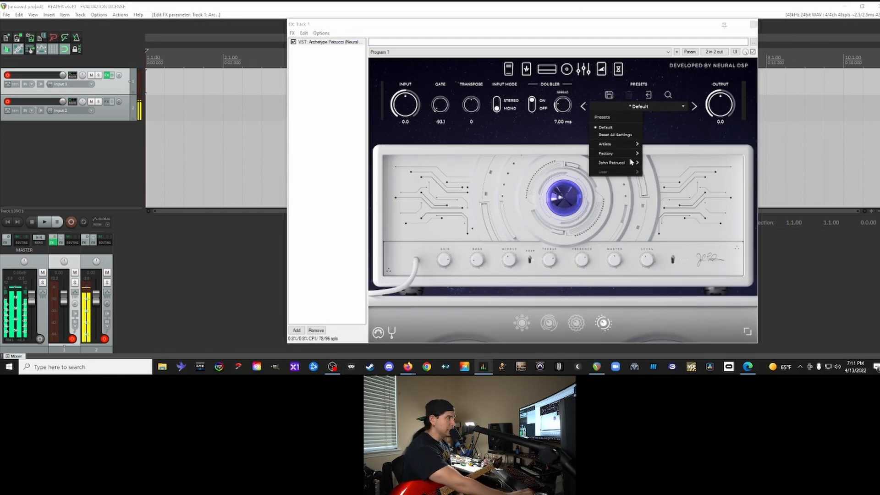
mouse_move(631, 164)
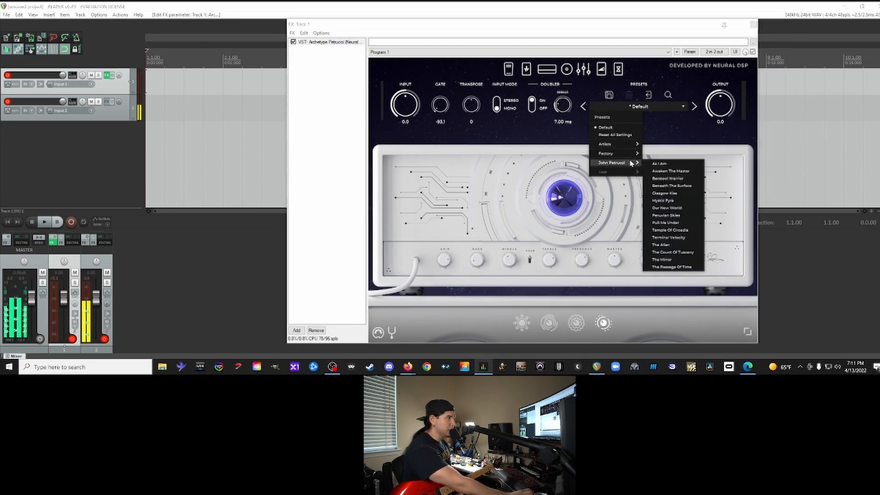
click(665, 260)
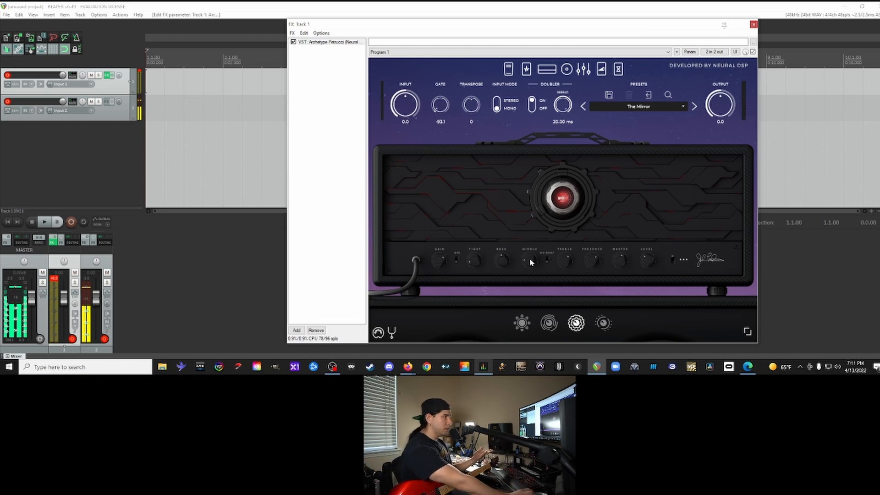
drag(442, 258, 436, 272)
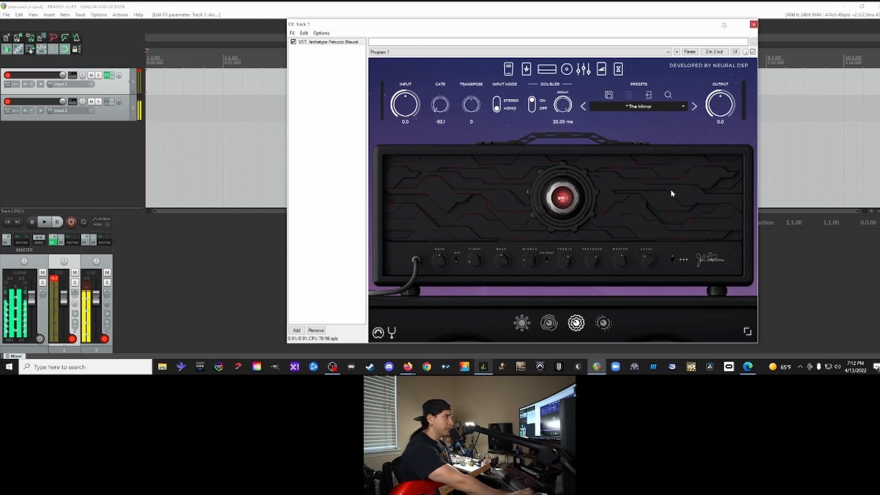
Step: Examine the plugin's cabinet section and the microphone and custom IR choices for the first mic
click(567, 68)
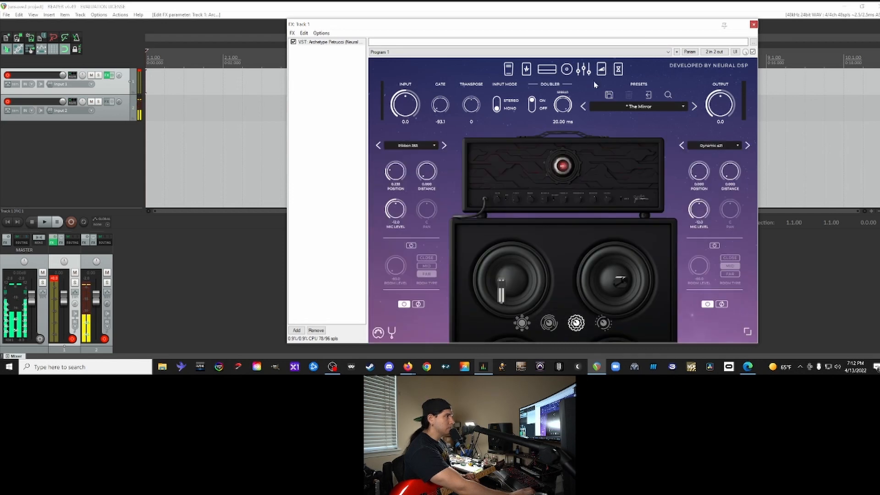
click(424, 145)
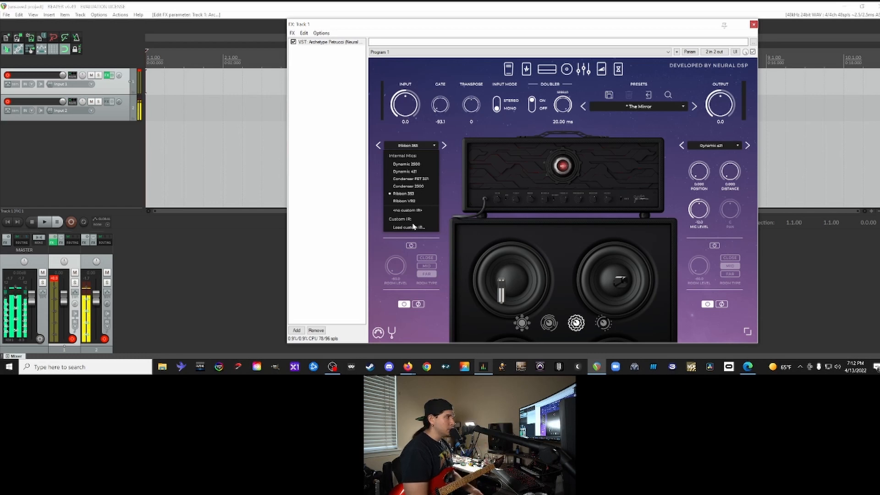
click(656, 28)
Step: Load the Pull Me Under preset from the John Petrucci presets and shift the plugin window aside
click(657, 105)
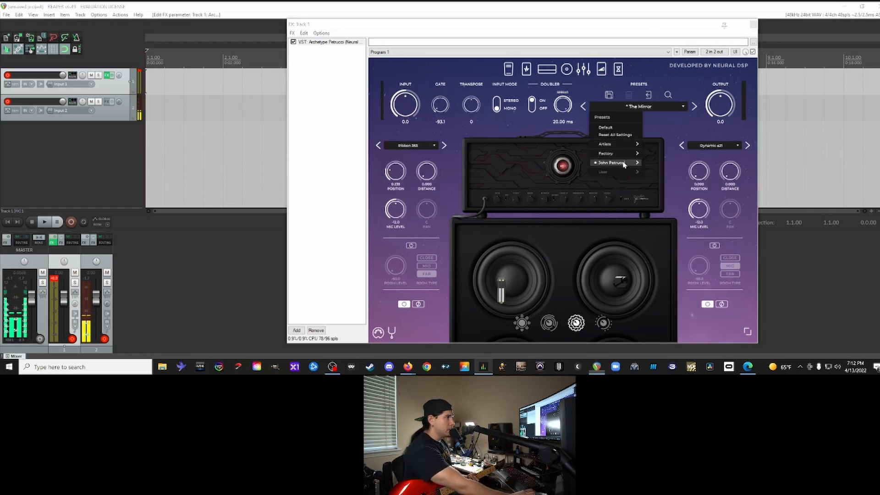
mouse_move(628, 163)
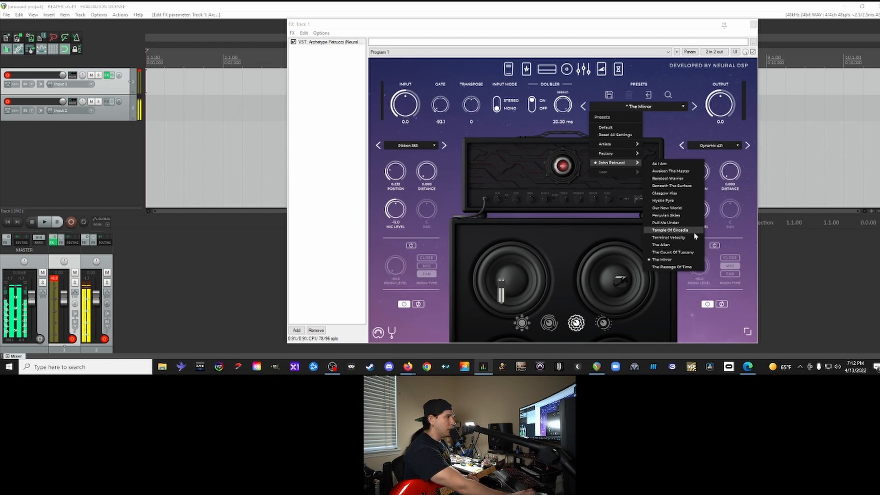
click(682, 223)
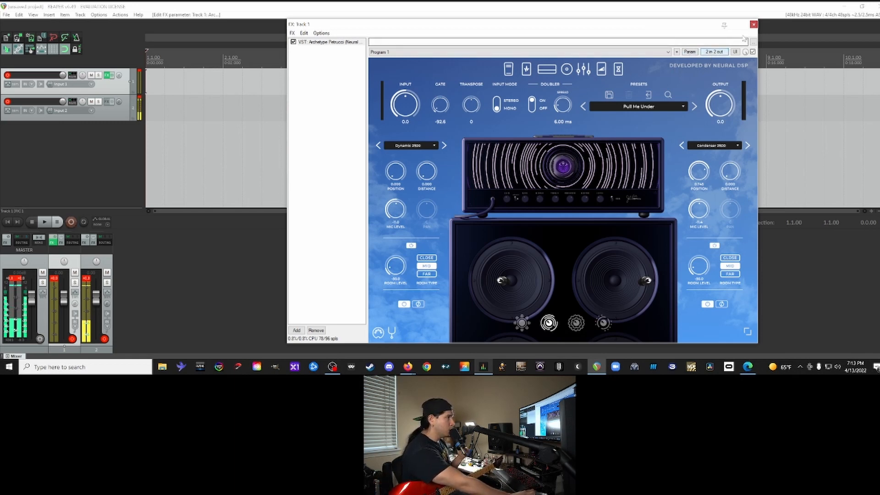
drag(678, 28, 716, 23)
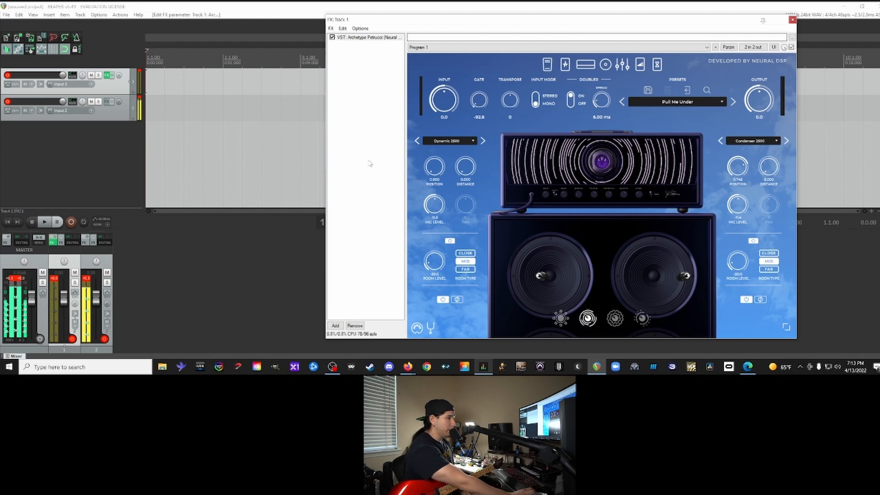
Step: Remove the Archetype Petrucci plugin from the first track's effects chain
click(370, 163)
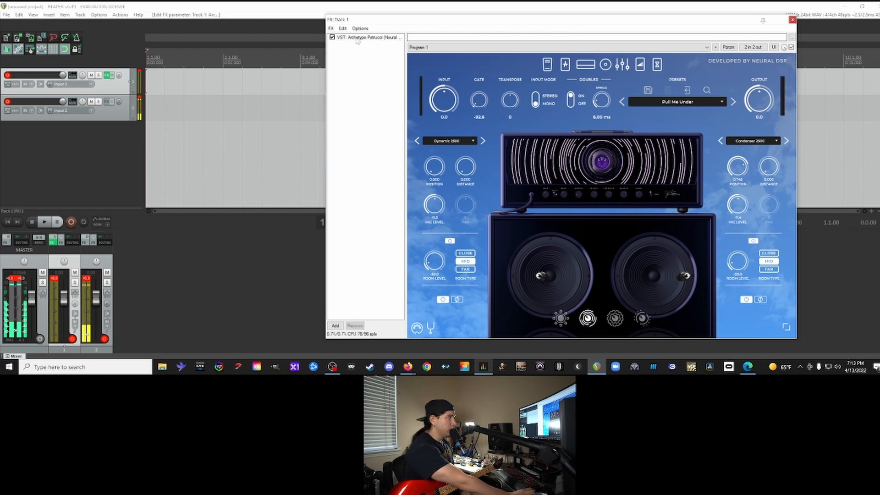
click(343, 39)
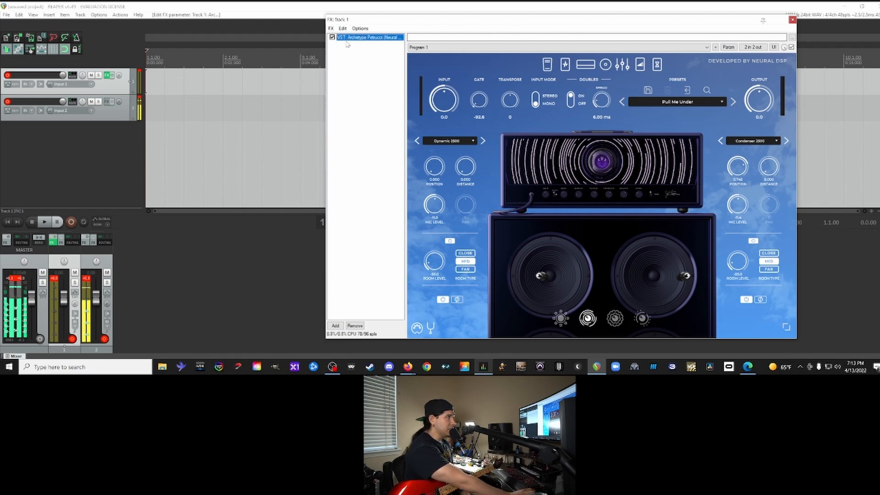
click(355, 325)
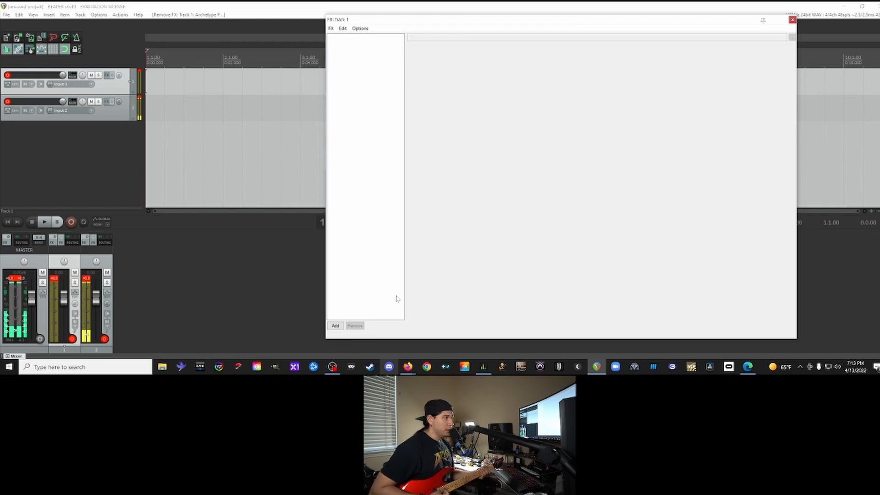
Step: Find the TSE 808 v1.0 plugin with the filter 808 and add it to the first track's effects chain
click(335, 325)
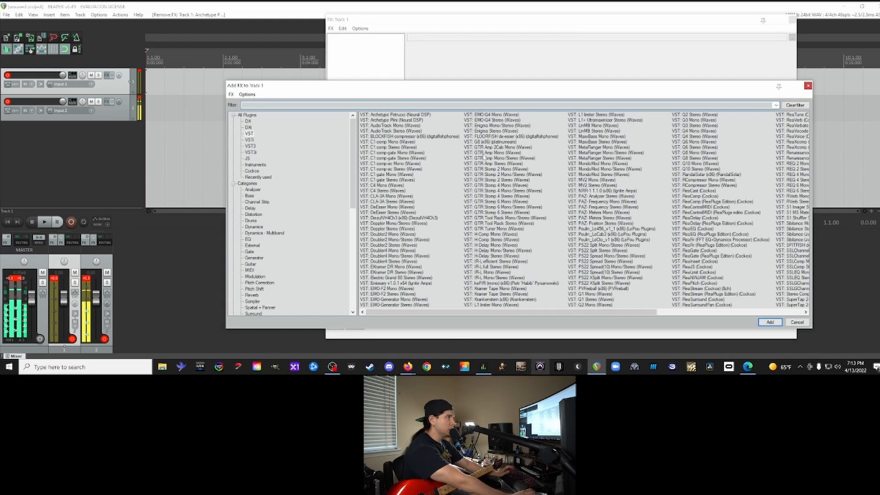
text(8)
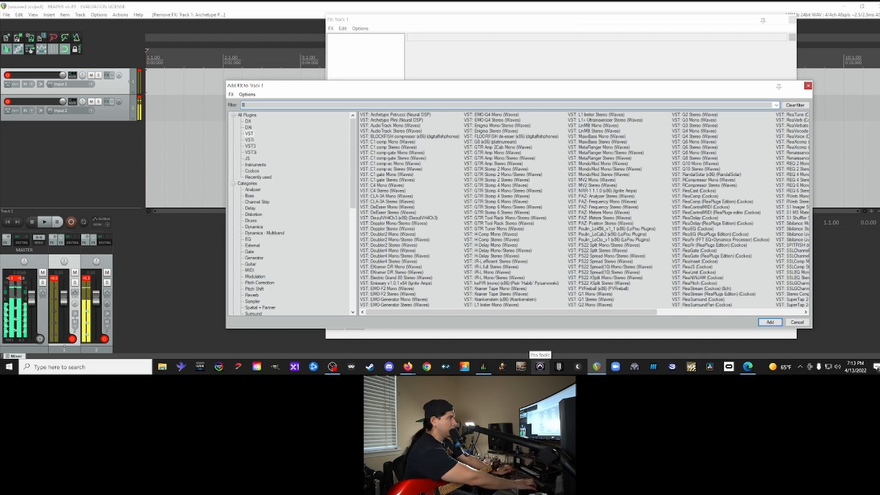
text(08)
click(406, 115)
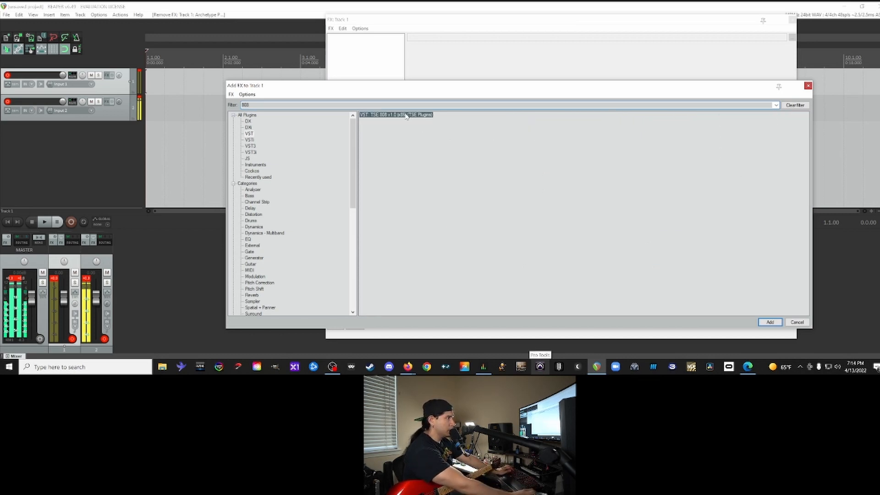
click(770, 322)
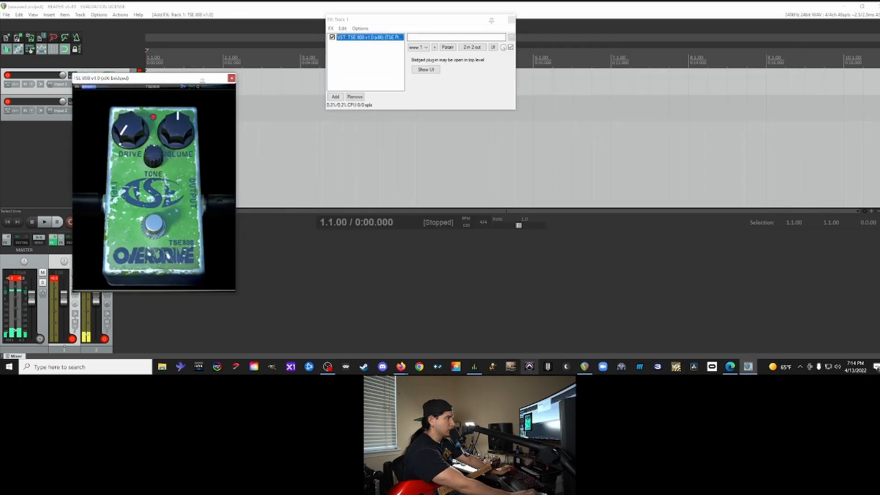
Step: Place the TSE 808 window below the effects chain window and toggle the pedal off with its footswitch
drag(183, 78, 434, 130)
click(405, 274)
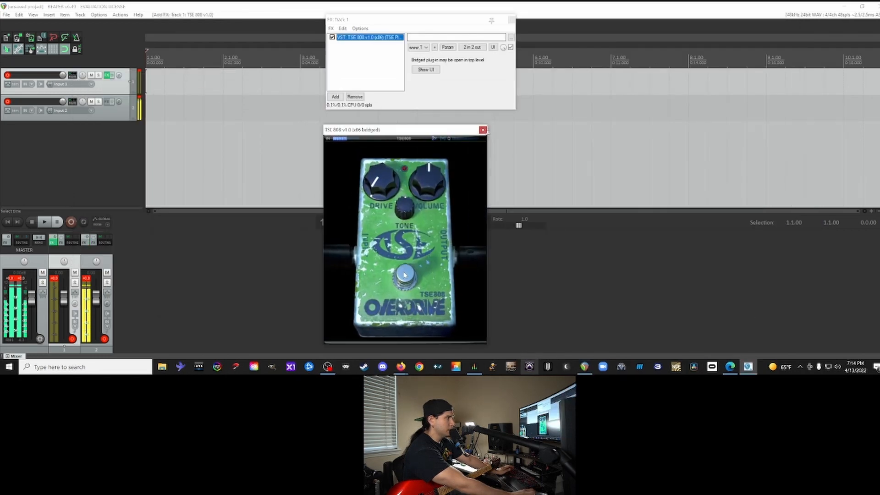
drag(383, 192, 408, 296)
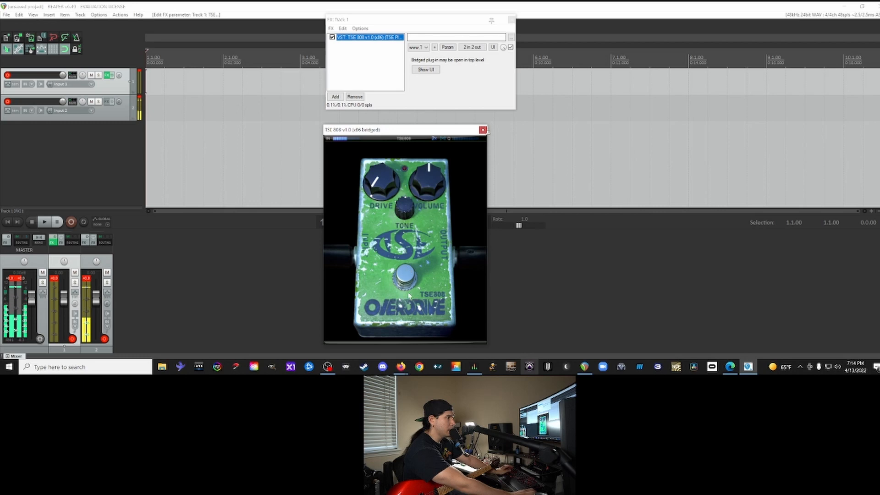
click(367, 65)
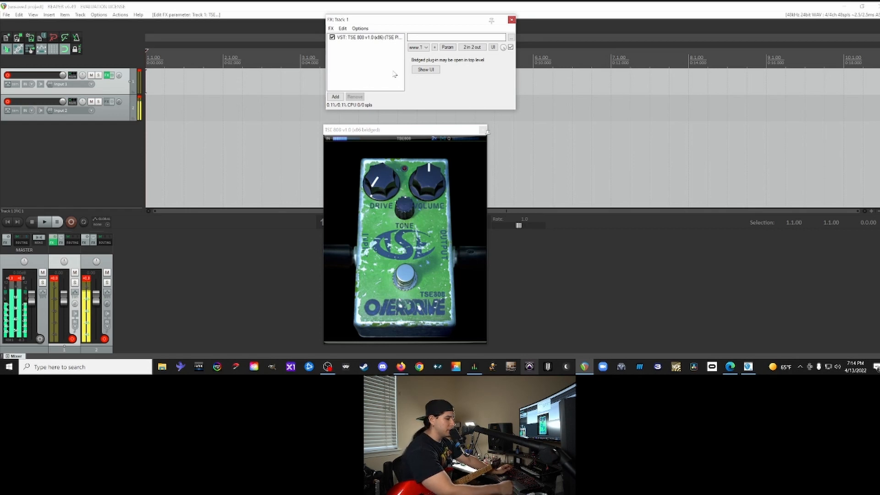
click(336, 97)
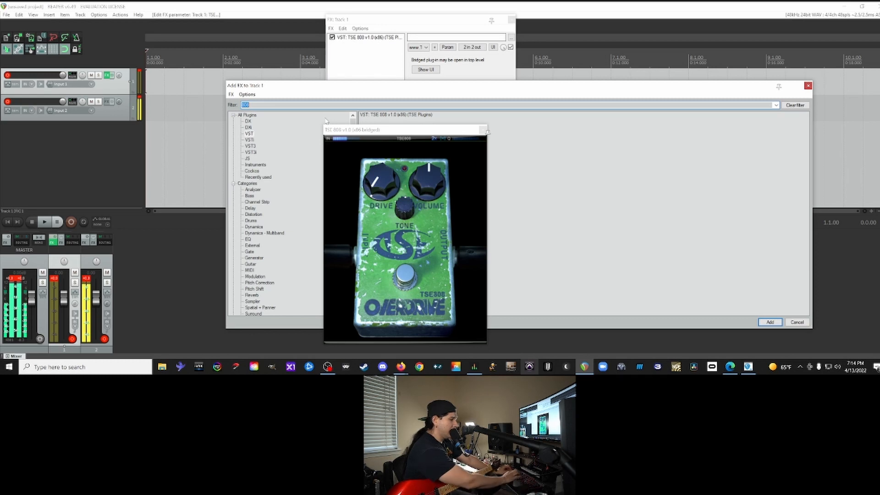
key(Return)
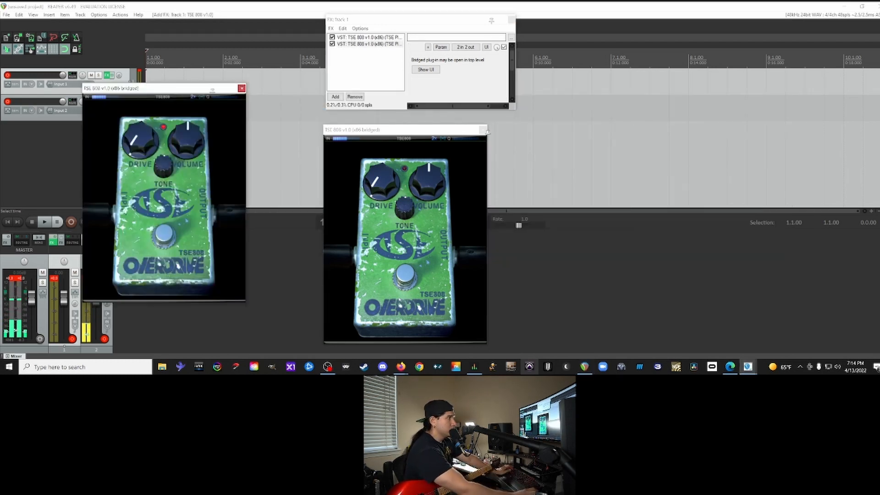
click(355, 97)
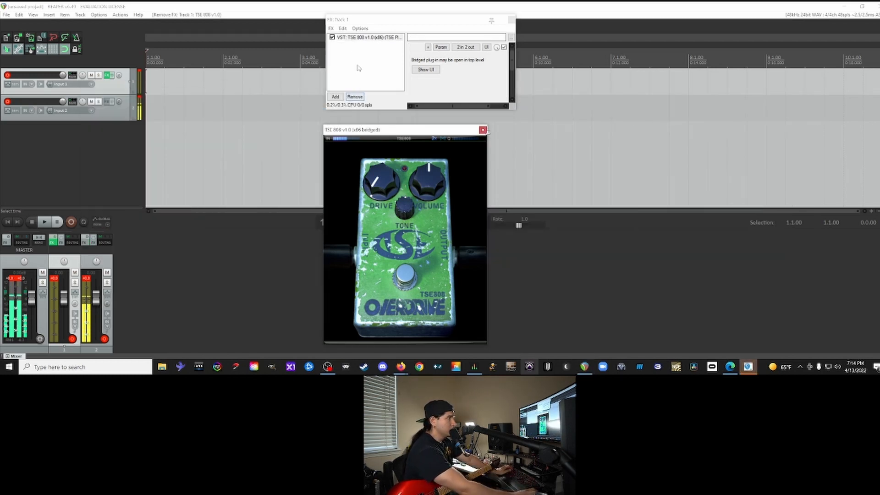
Step: Add the RandalSolar amp plugin, found with the filter solar, after the TSE 808 and arrange the plugin windows without overlap
click(335, 96)
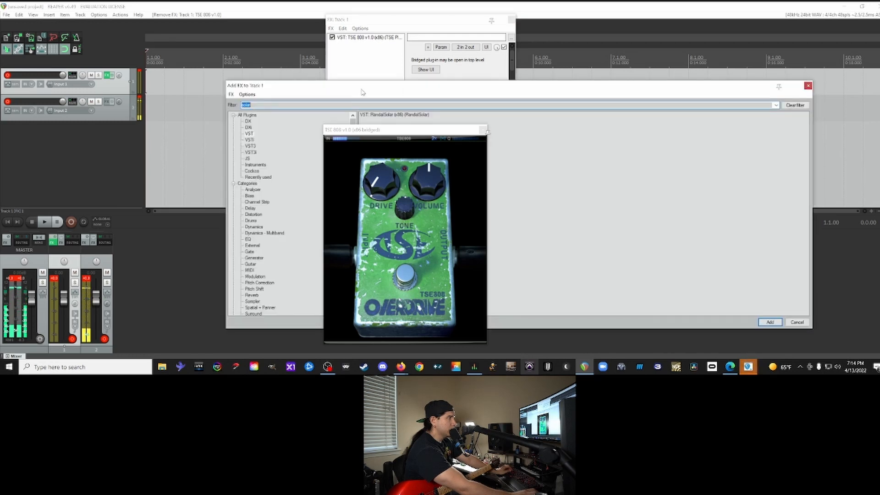
drag(396, 131, 174, 124)
click(376, 115)
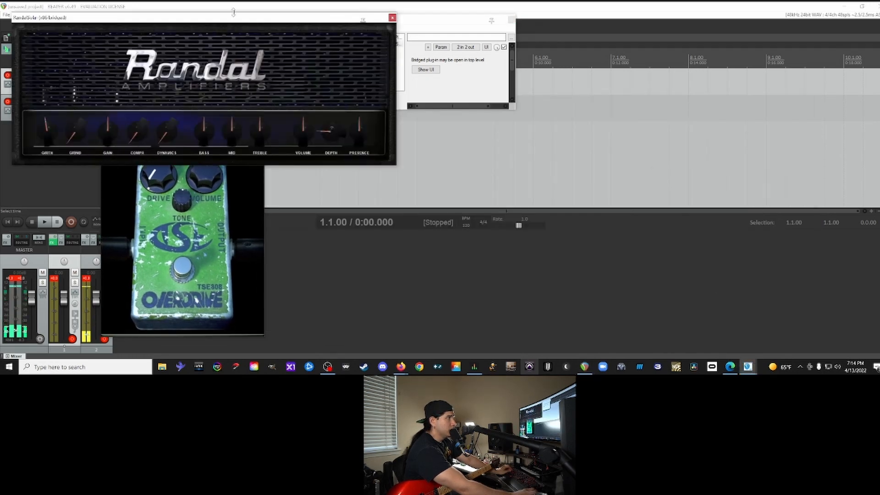
drag(240, 24, 525, 128)
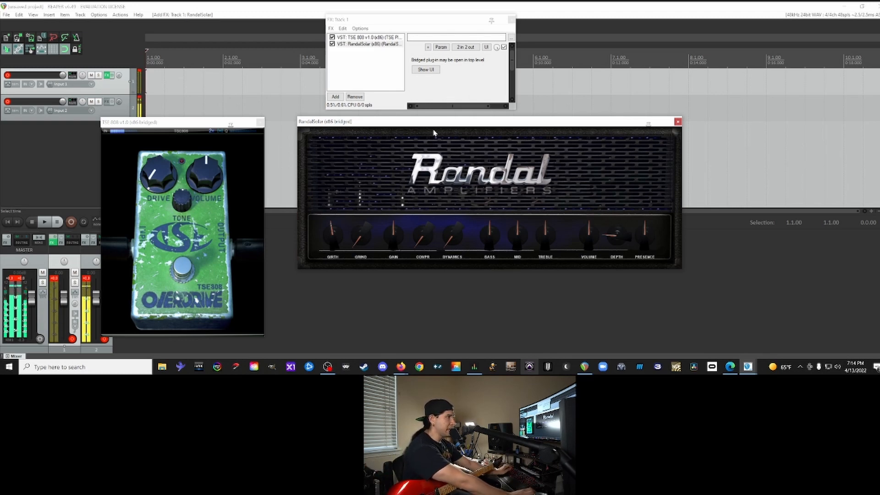
drag(425, 23, 577, 277)
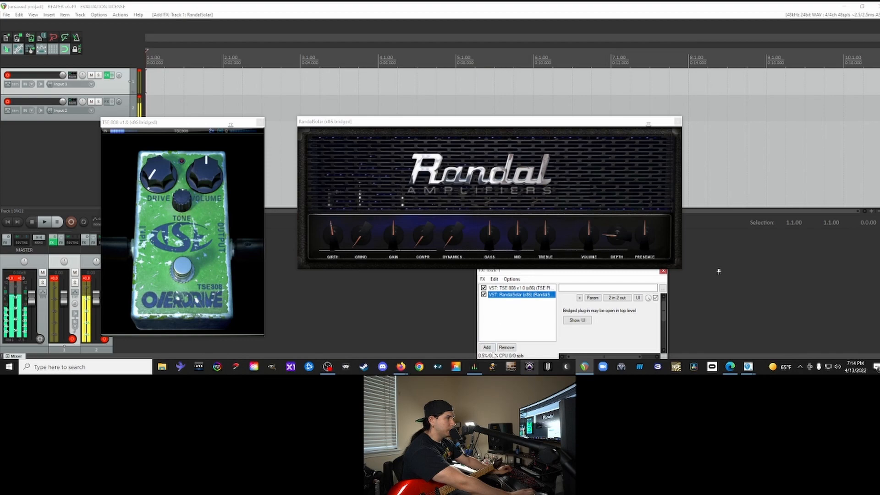
Step: Add the Poulin_LeCab2 plugin after the amp, move its window beside the others and switch on its first cabinet slot
click(486, 347)
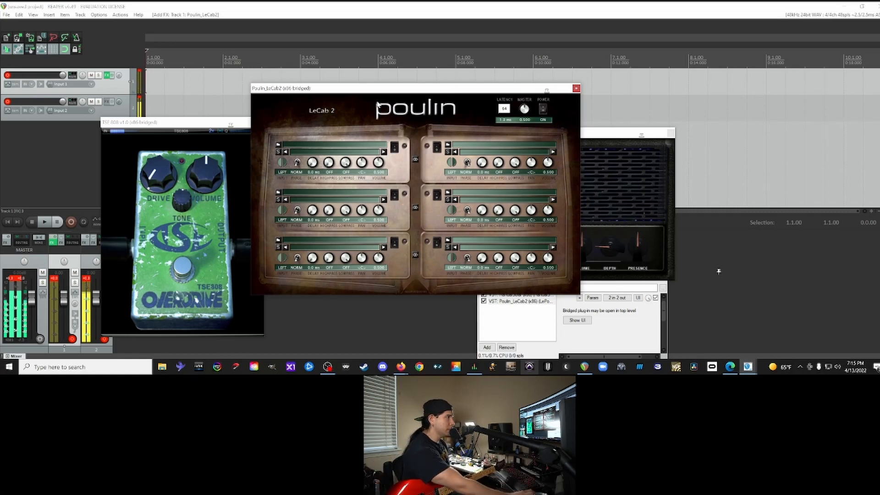
drag(376, 88, 645, 113)
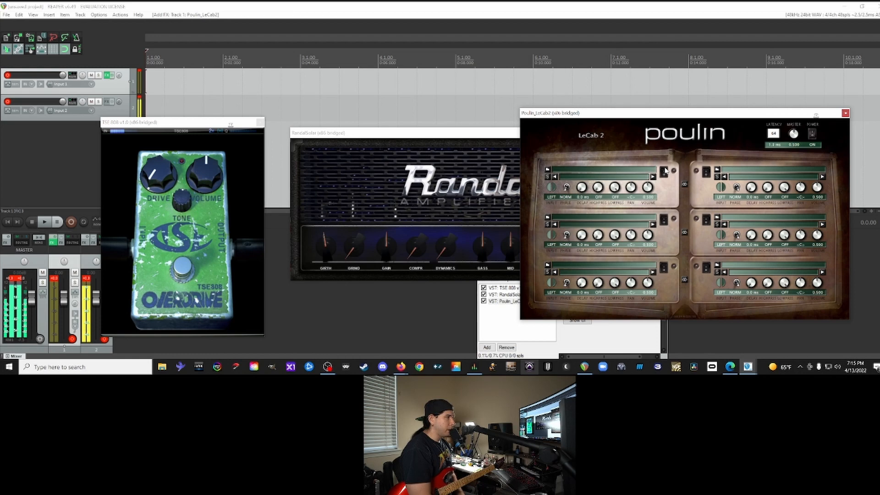
click(665, 170)
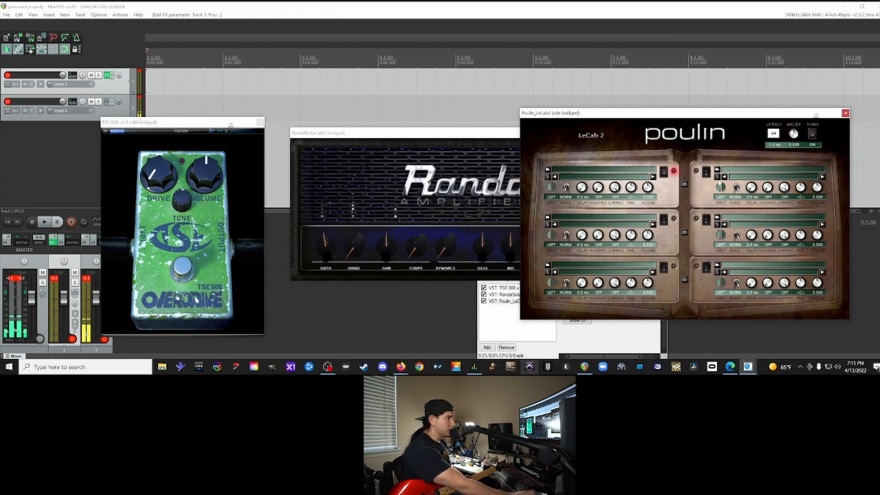
Step: Load a 4x12 C414 off-axis impulse WAV from the Brohymn Mesa V30 folder into LeCab2's first cabinet slot
click(548, 170)
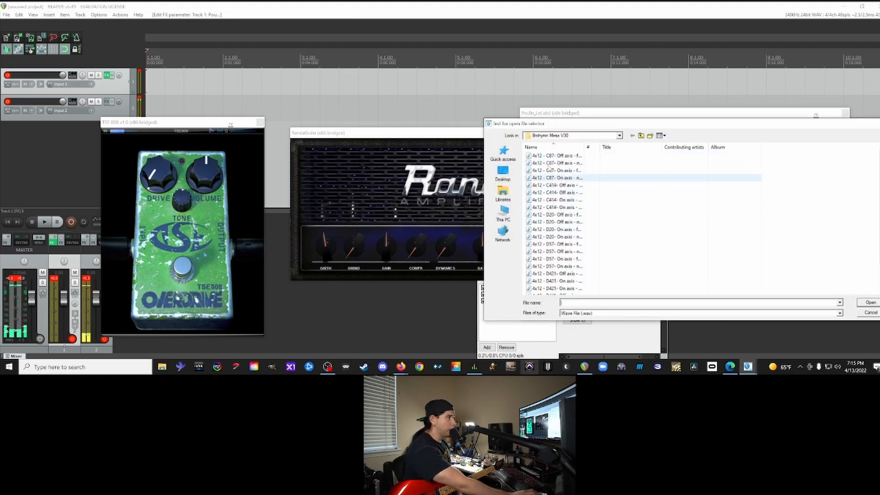
scroll(553, 224, down, 2)
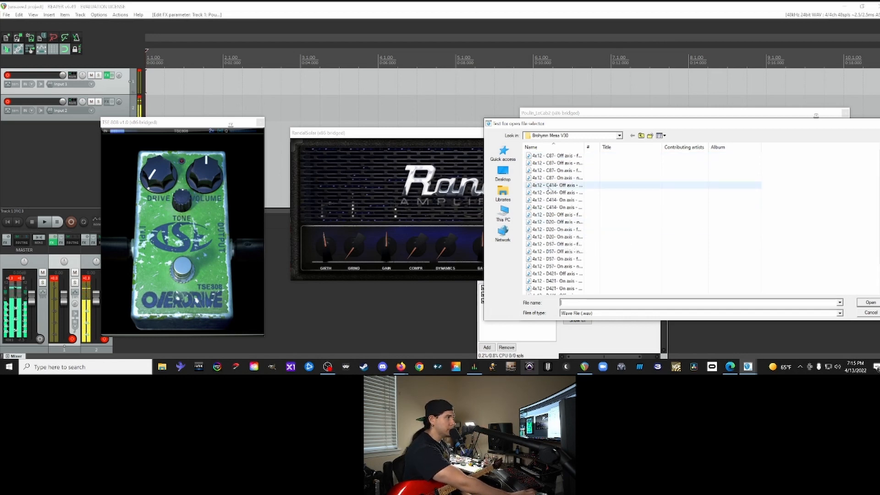
double_click(550, 190)
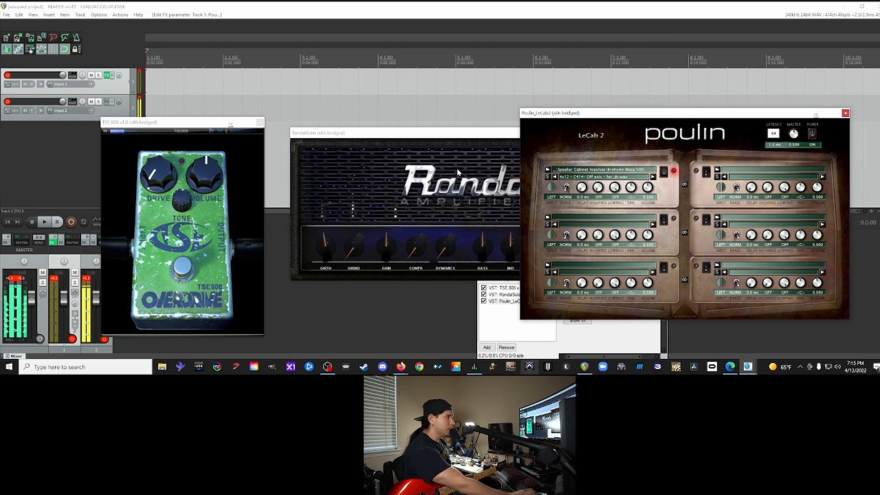
Step: Bring the RandalSolar amp window to the front and turn down its Volume
click(465, 137)
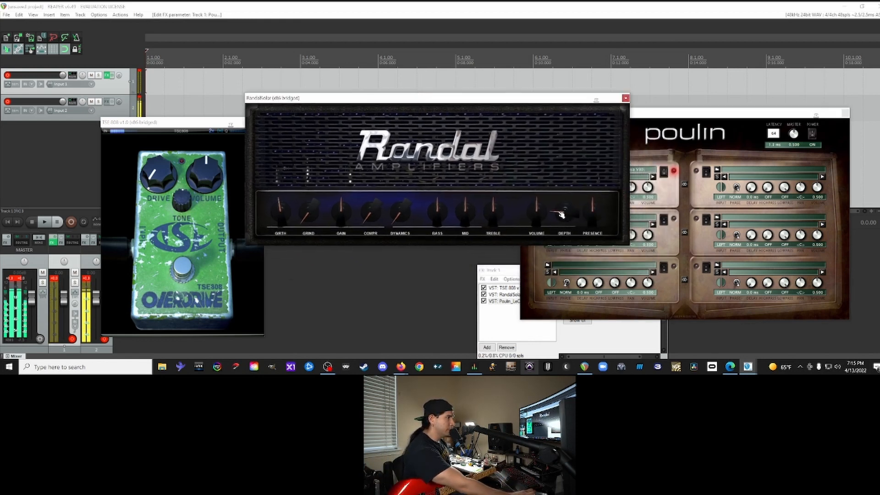
drag(537, 212, 537, 225)
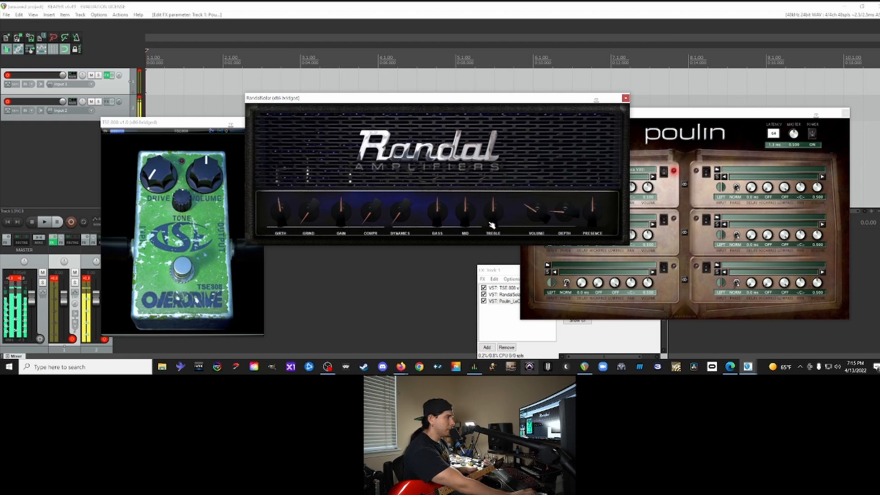
Step: Turn up the RandalSolar amp's Gain, Bass and Treble and turn down its Mid
drag(342, 212, 436, 210)
drag(465, 216, 465, 204)
drag(493, 215, 493, 209)
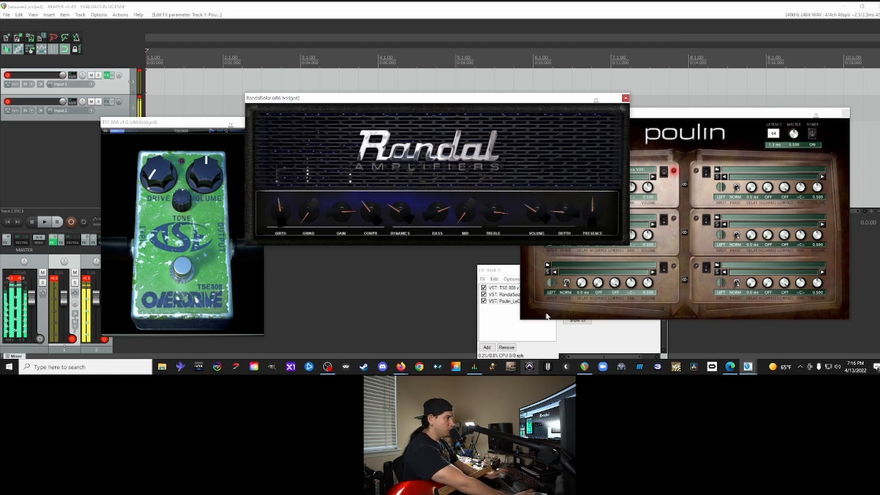
Step: Rearrange the RandalSolar amp and track 1 FX chain windows so that the plugin list and its controls are accessible
click(496, 328)
drag(516, 271, 459, 244)
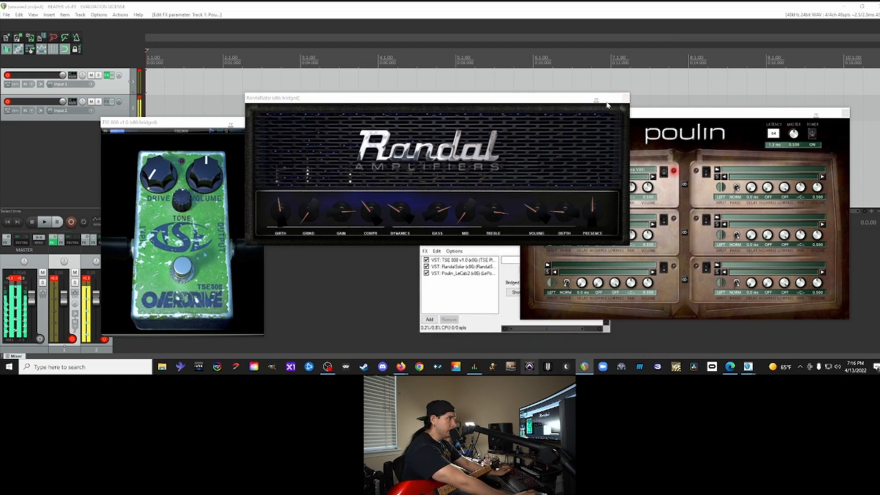
drag(607, 98, 426, 32)
drag(477, 242, 425, 191)
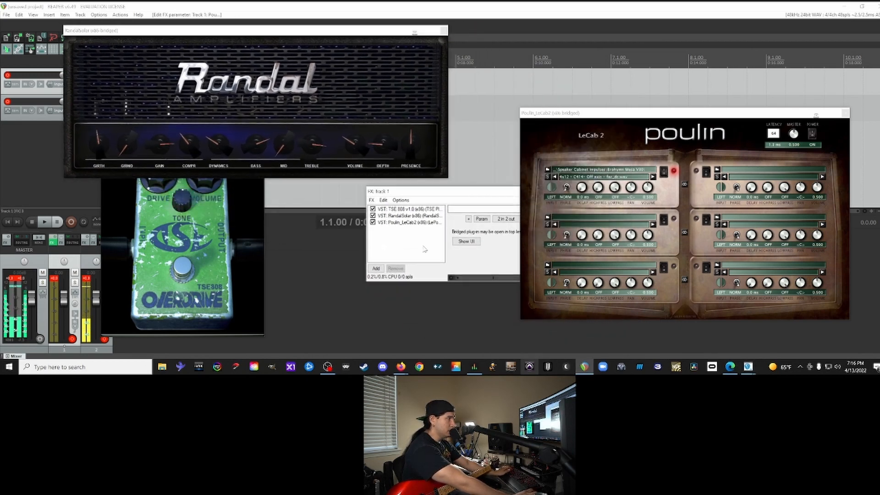
Step: Add the Cockos ReaDelay plugin to track 1, found with the filter dela, closing the LeCab2 and TSE 808 windows
click(376, 268)
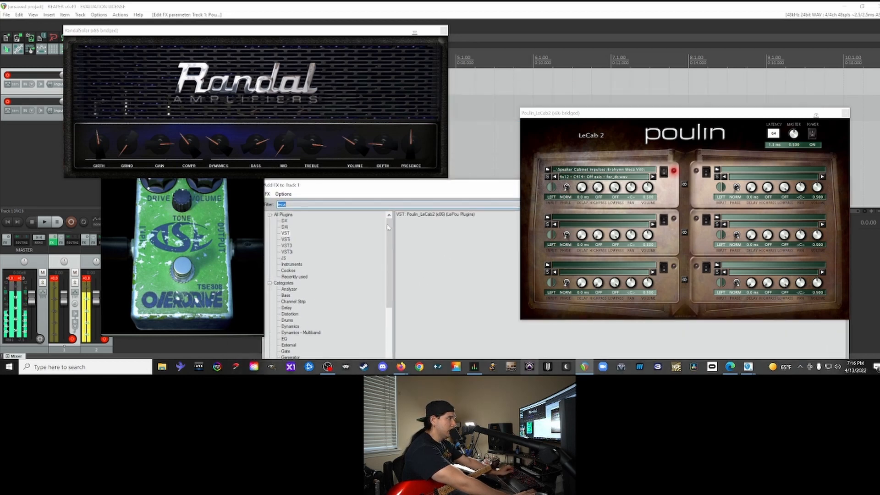
click(845, 113)
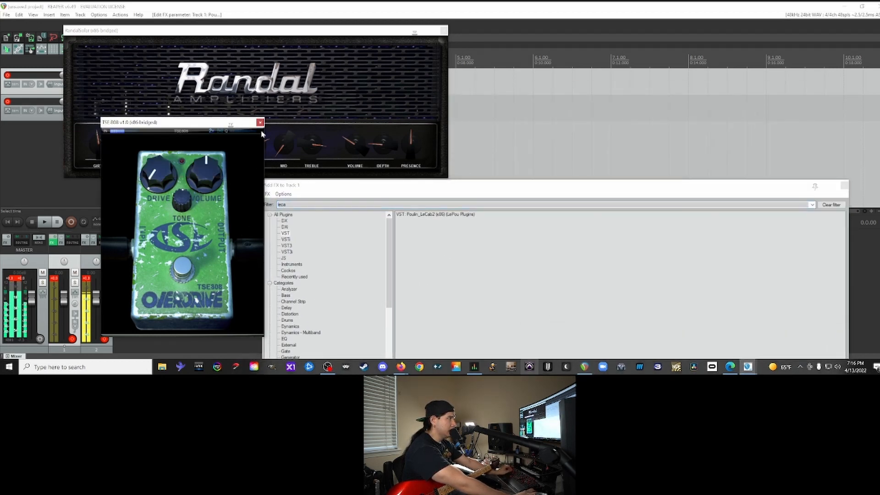
click(260, 123)
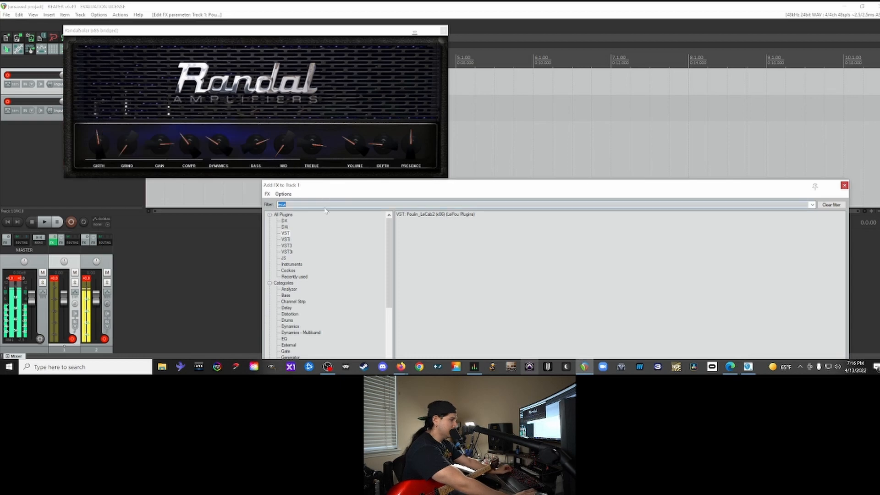
text(dela)
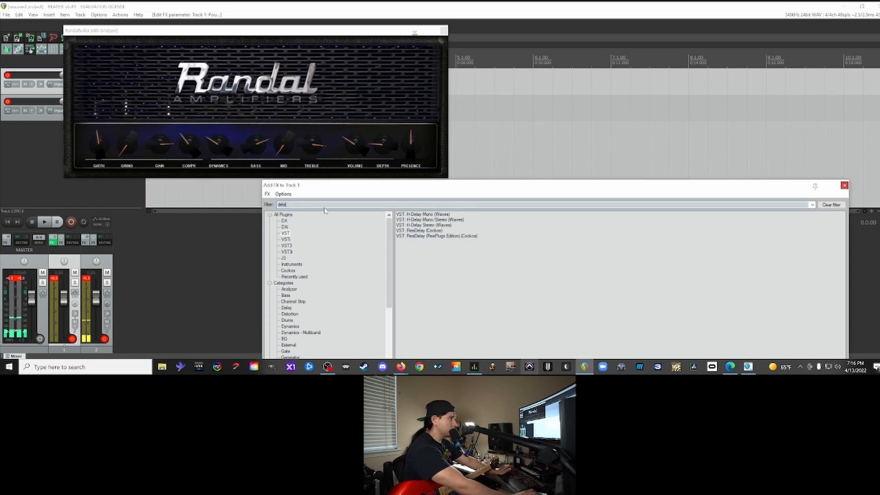
double_click(417, 231)
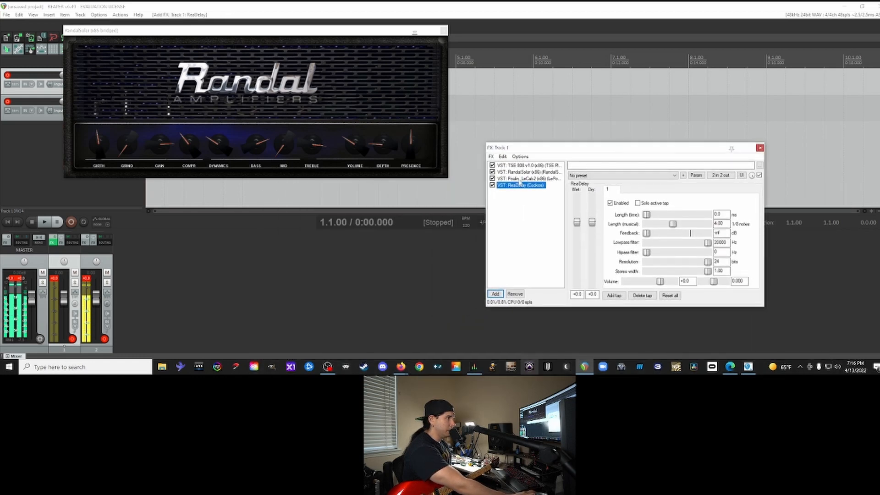
Step: Move LeCab2 below ReaDelay in the FX chain, close the LeCab2 window and show ReaDelay's settings
drag(519, 179, 520, 189)
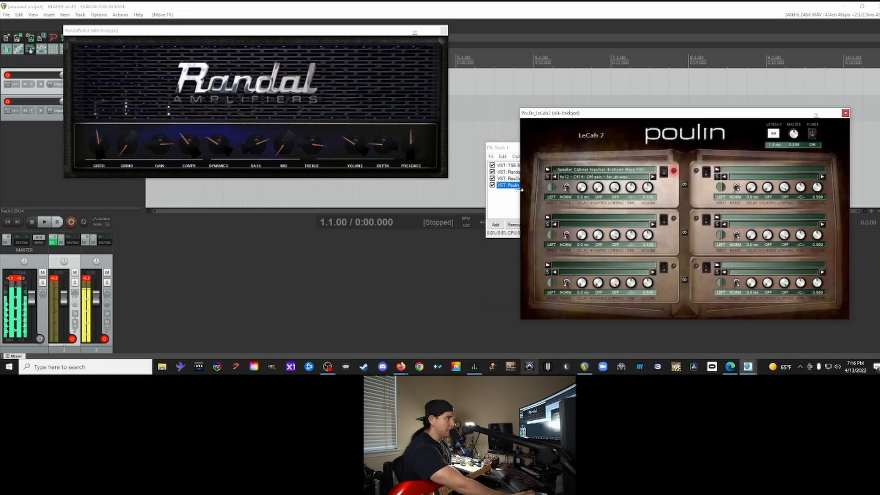
click(845, 113)
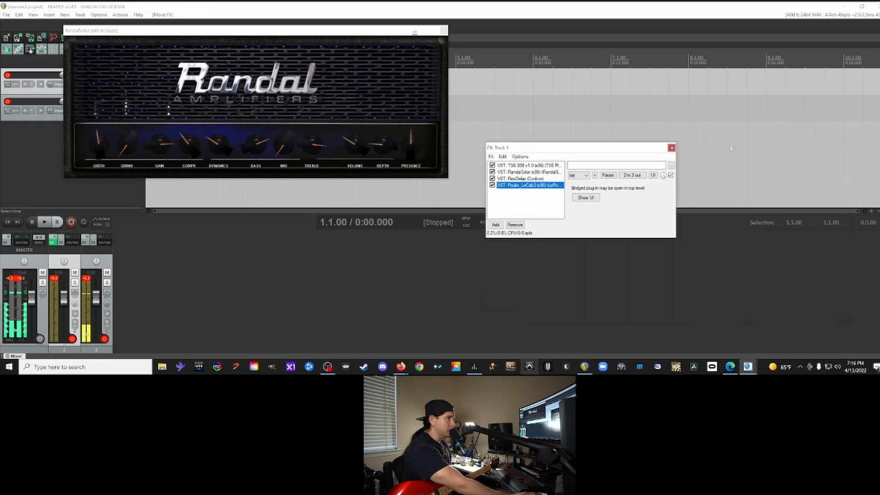
click(535, 179)
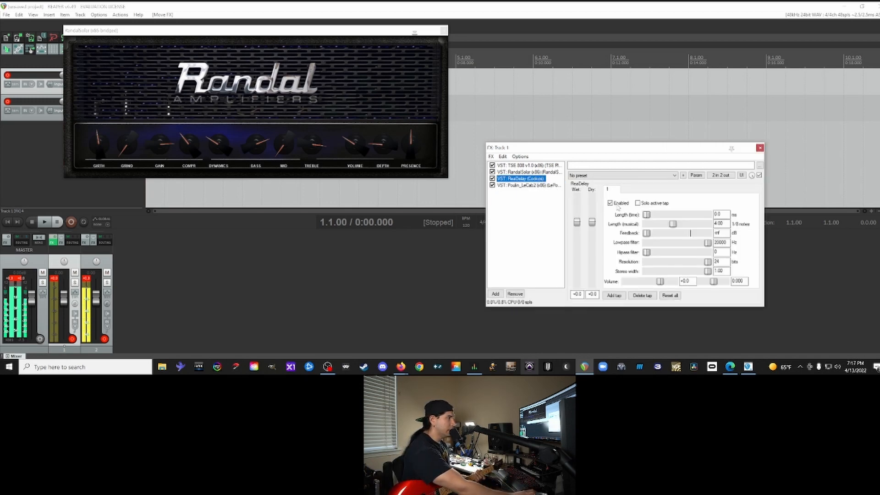
Step: Try ReaDelay with a dry level of -7.1 and a 42.2 ms length, returning them to -0.1 and 0.0 ms
drag(589, 224, 592, 236)
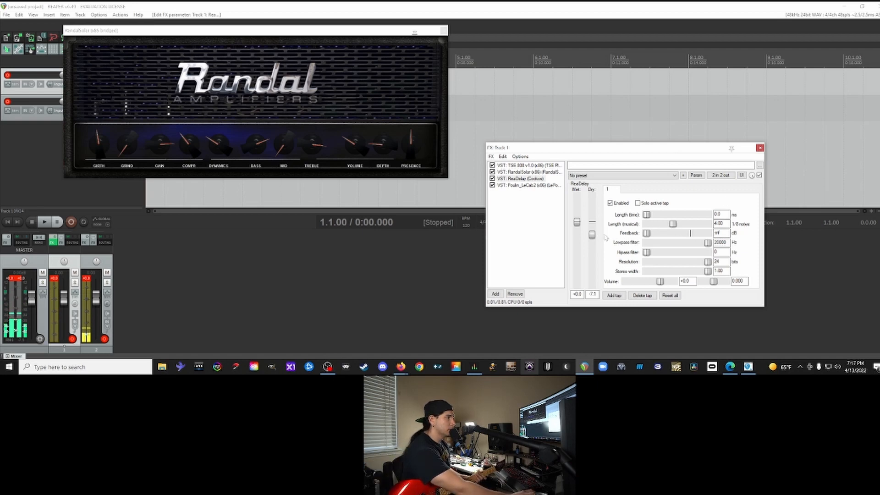
drag(647, 216, 661, 216)
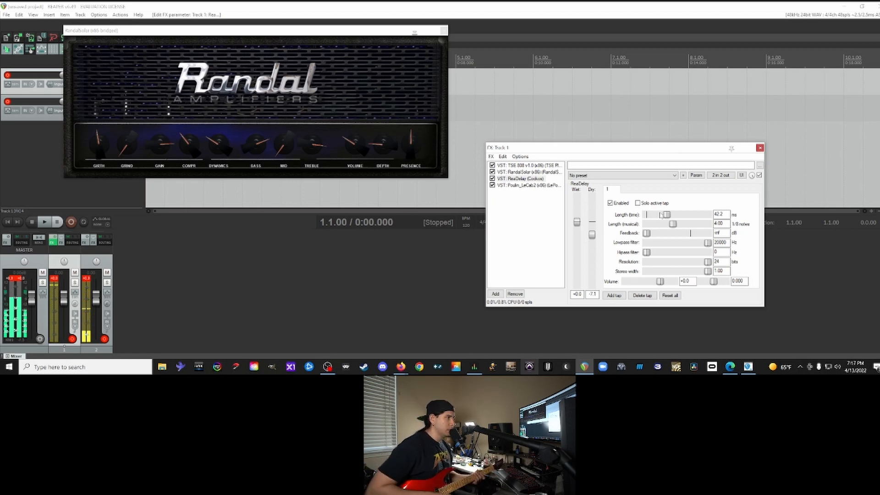
drag(669, 216, 641, 221)
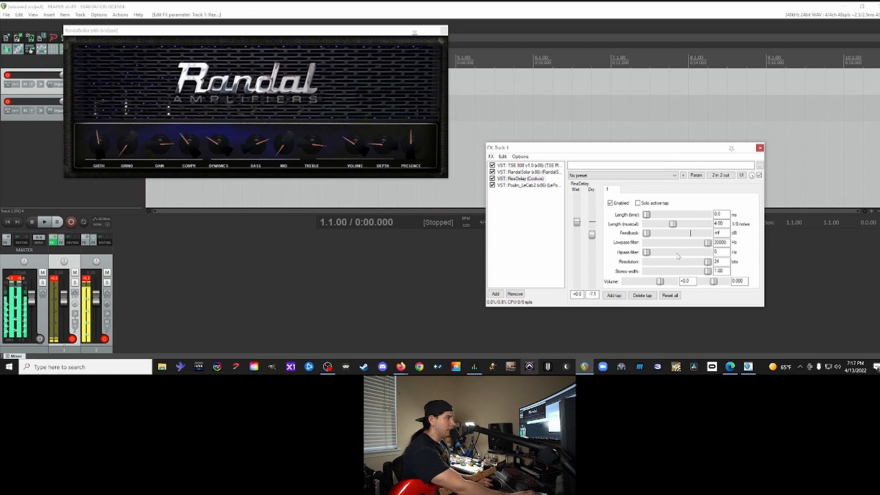
drag(594, 239, 594, 222)
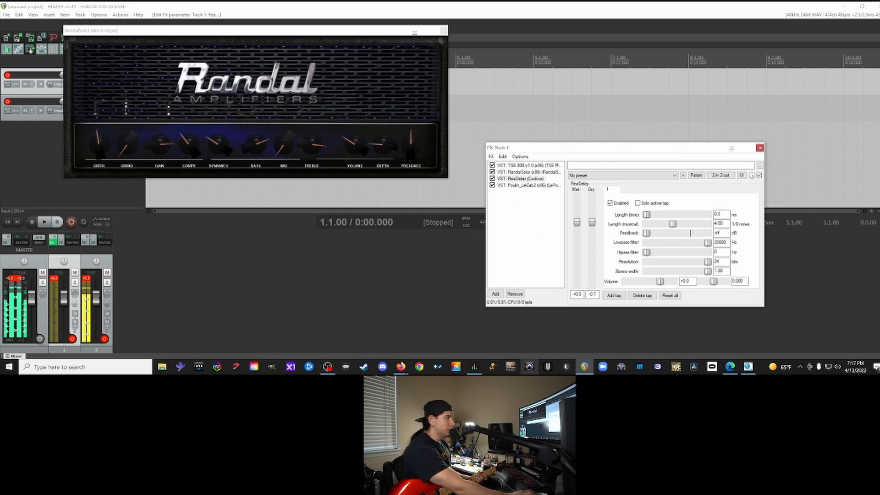
Step: Remove ReaDelay from the track's FX chain and return to the chain window
click(525, 179)
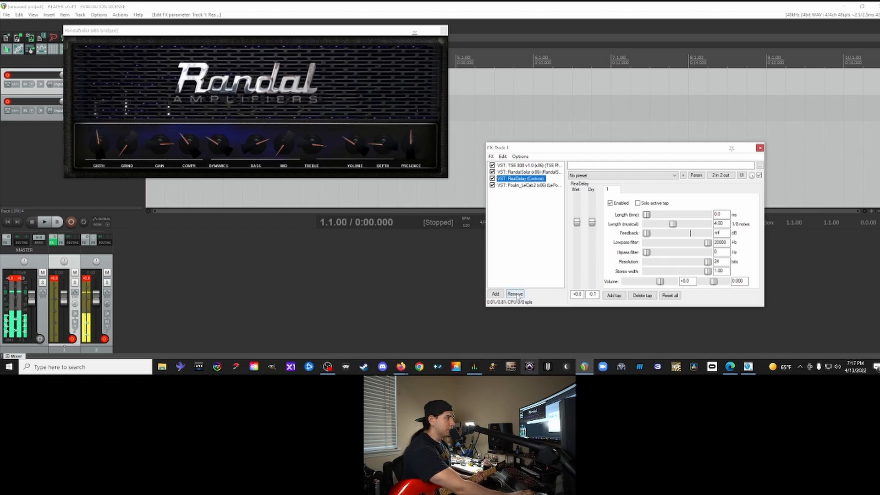
click(515, 293)
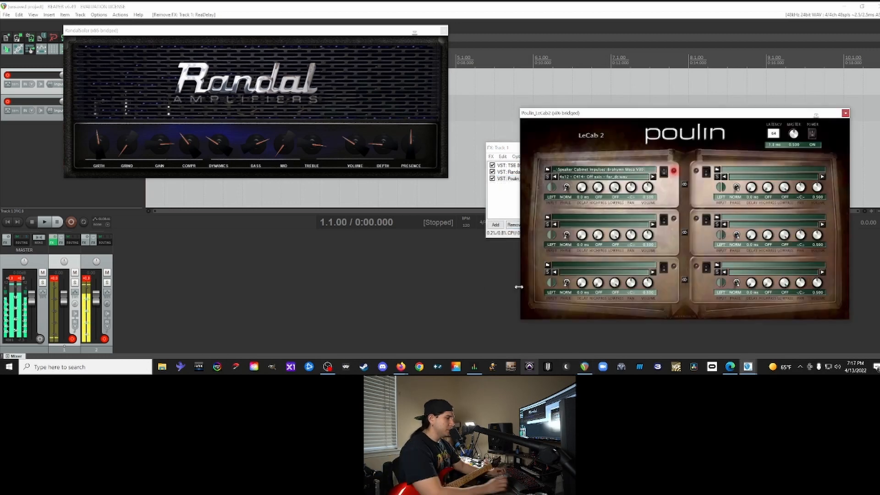
click(504, 204)
Step: Add the Waves H-Delay Mono plugin to track 1 and move the LeCab2 and FX chain windows apart
click(495, 225)
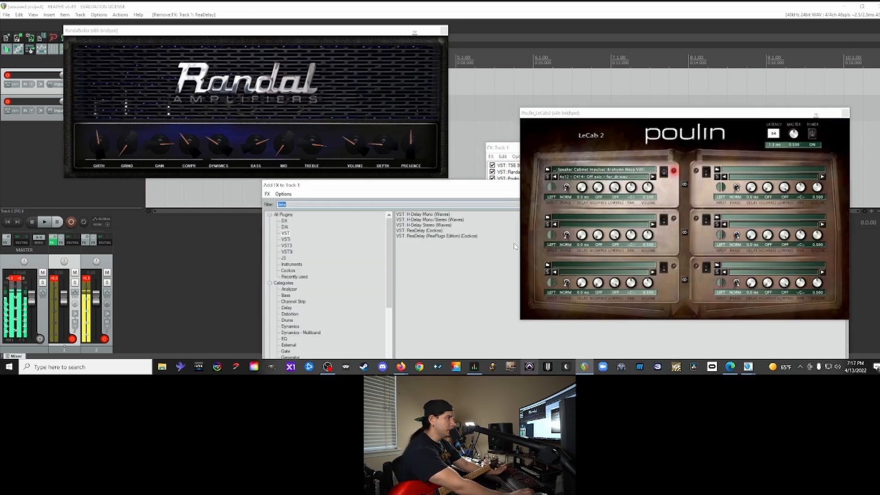
click(429, 214)
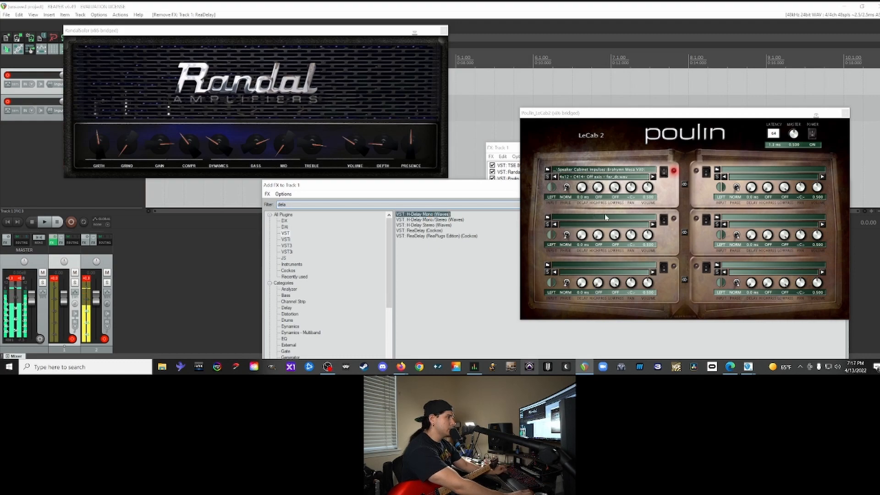
key(Return)
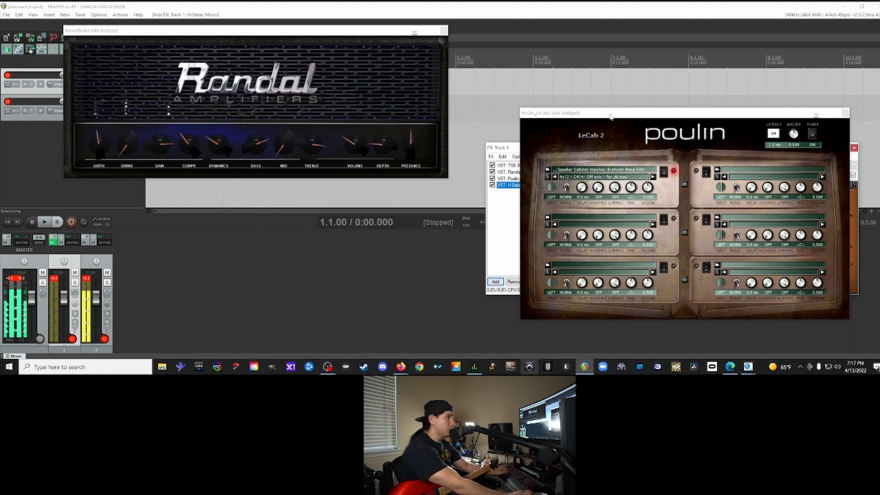
drag(610, 117, 273, 131)
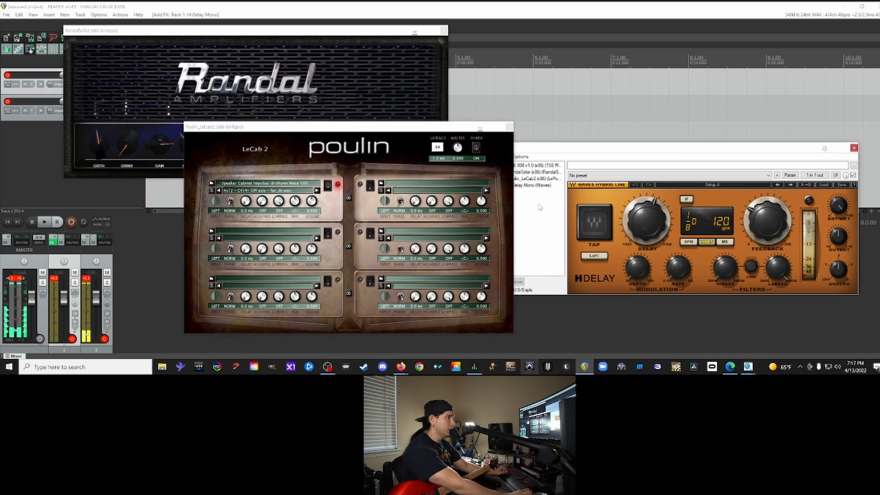
drag(554, 151, 619, 131)
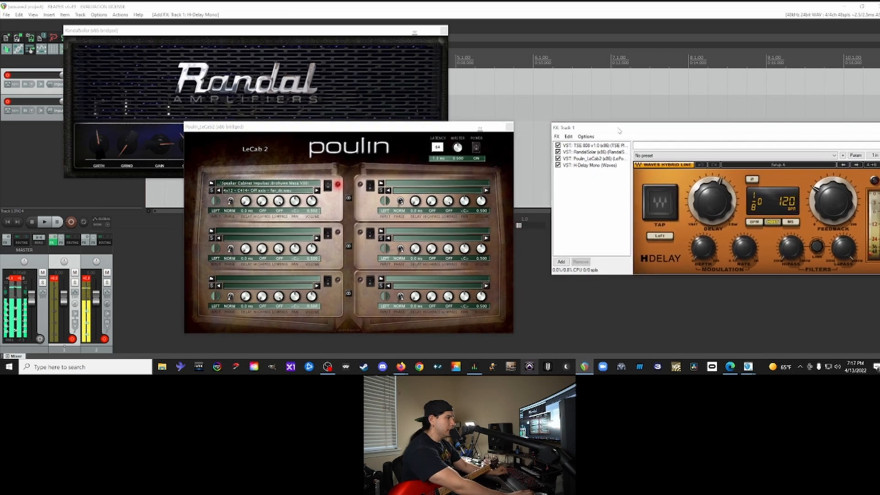
Step: Move LeCab2 to the end of the FX chain, after H-Delay Mono, and reopen the delay's settings
click(585, 159)
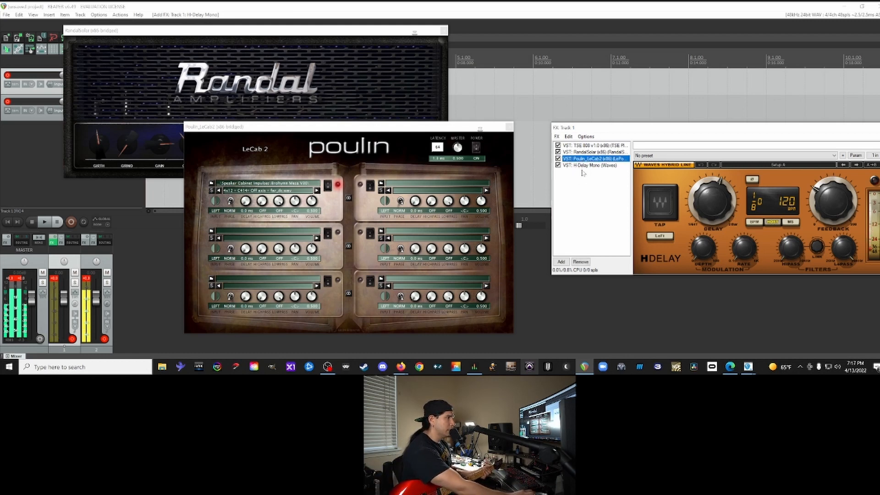
drag(583, 172, 582, 174)
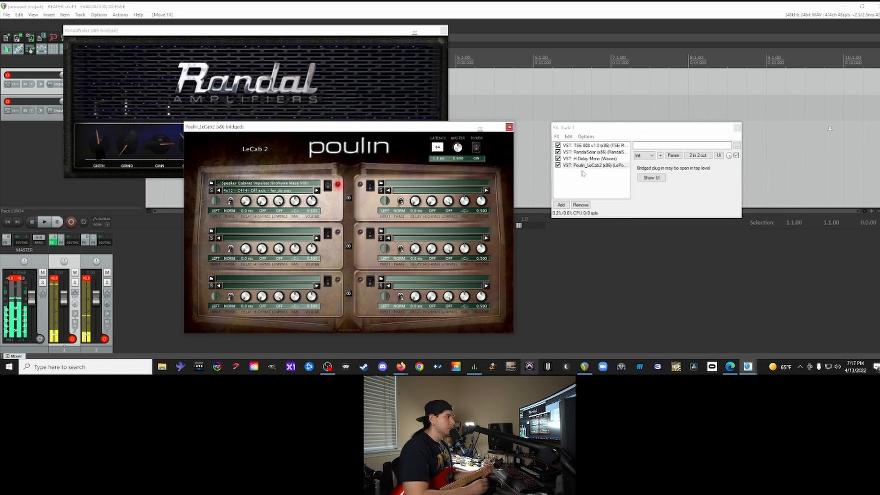
click(590, 159)
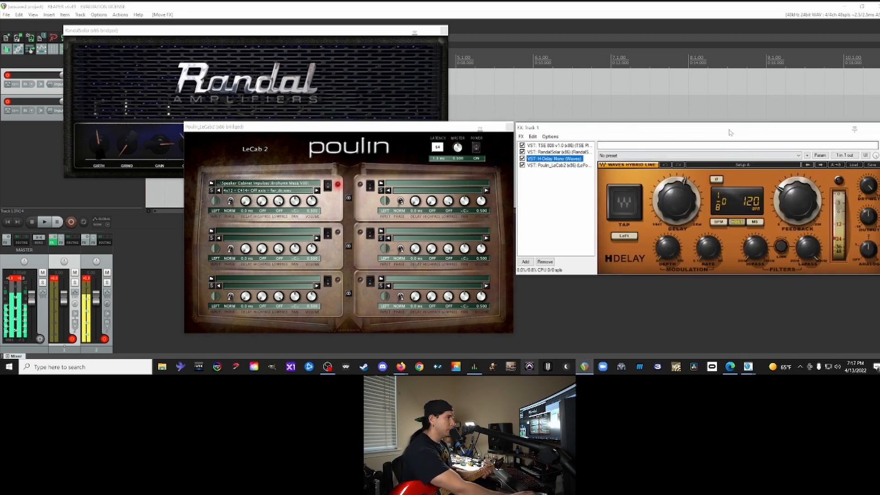
Step: Bring H-Delay's preset controls fully into view and load the Tape Delay preset from its Classics factory presets
drag(730, 133, 689, 140)
click(813, 172)
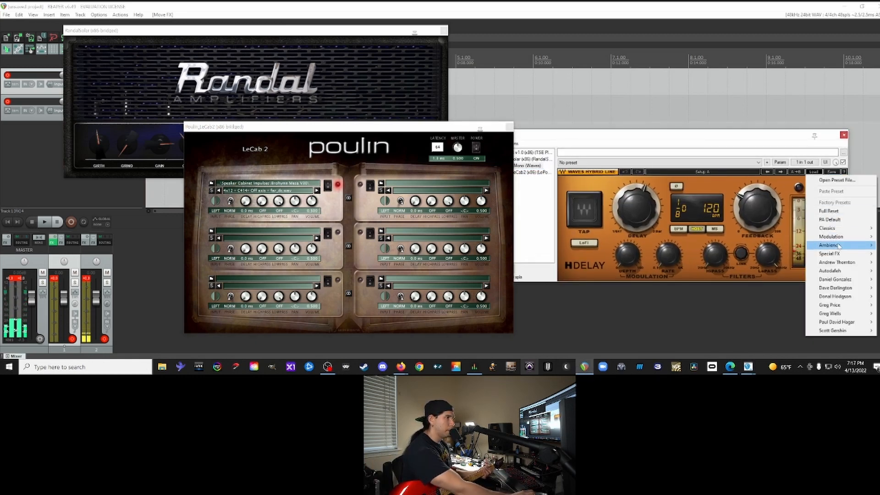
mouse_move(830, 227)
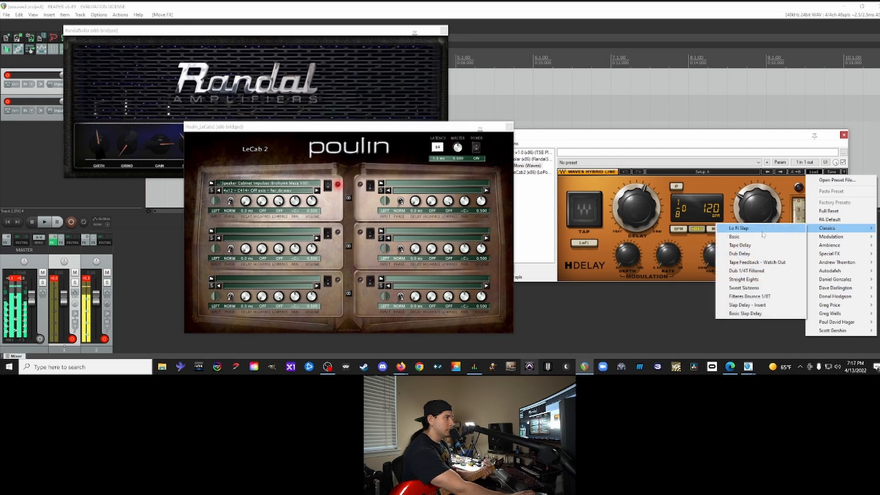
click(754, 245)
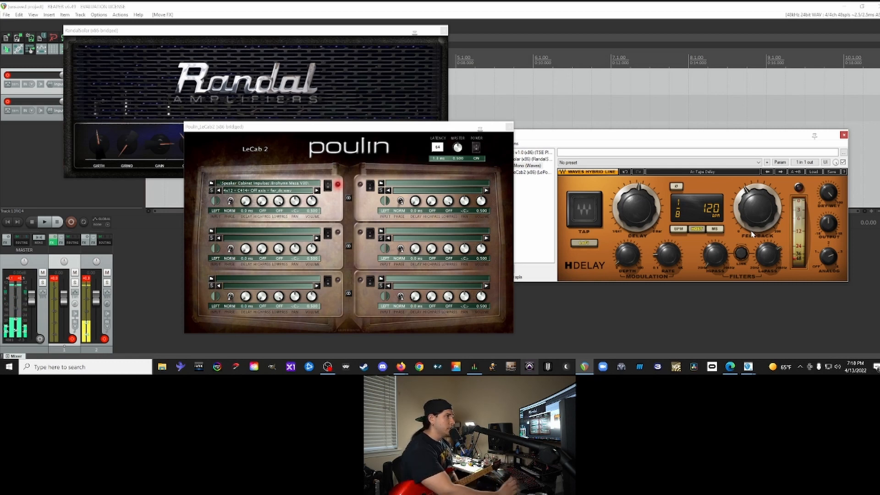
Step: Move the FX chain window clear of LeCab2 and reopen the TSE 808 pedal window
drag(596, 137, 641, 119)
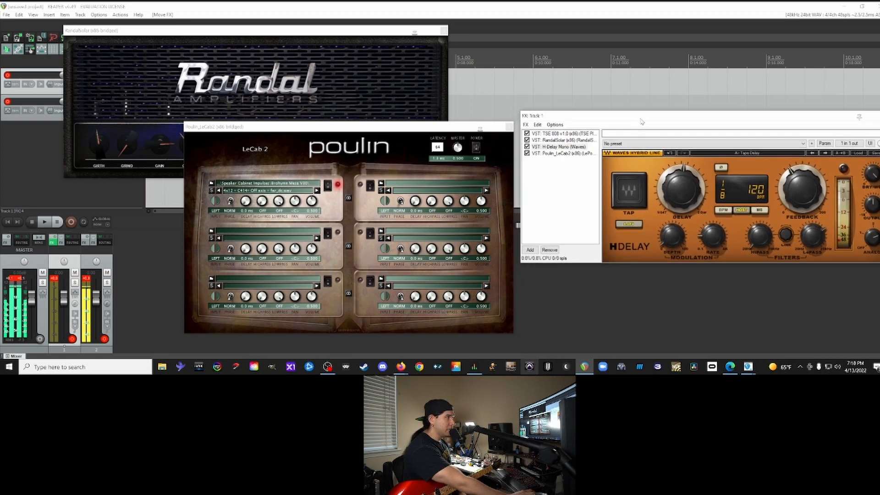
click(573, 176)
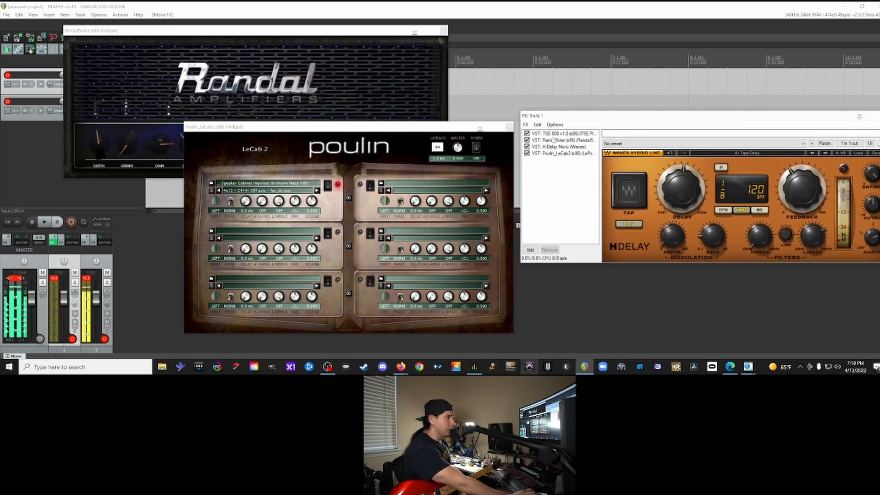
click(554, 134)
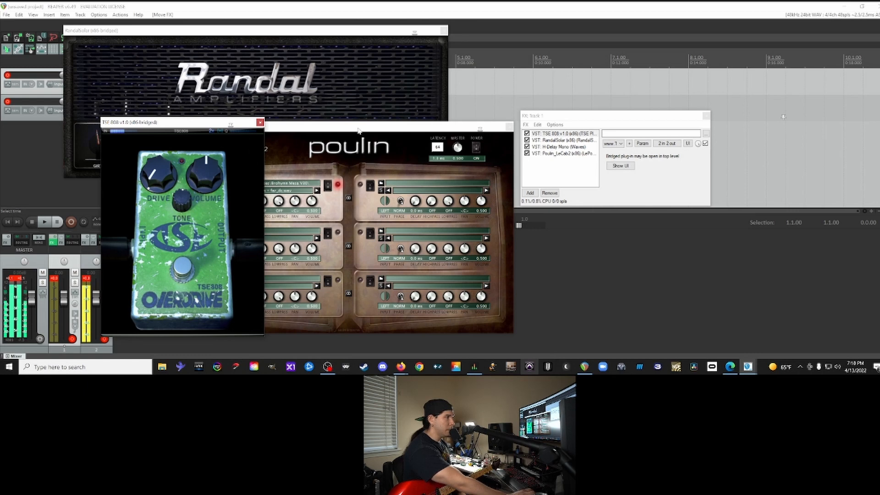
Step: Arrange the RandalSolar, LeCab2, TSE 808 and FX chain windows, leaving the pedal in front and the plugin list uncovered
drag(338, 33, 420, 32)
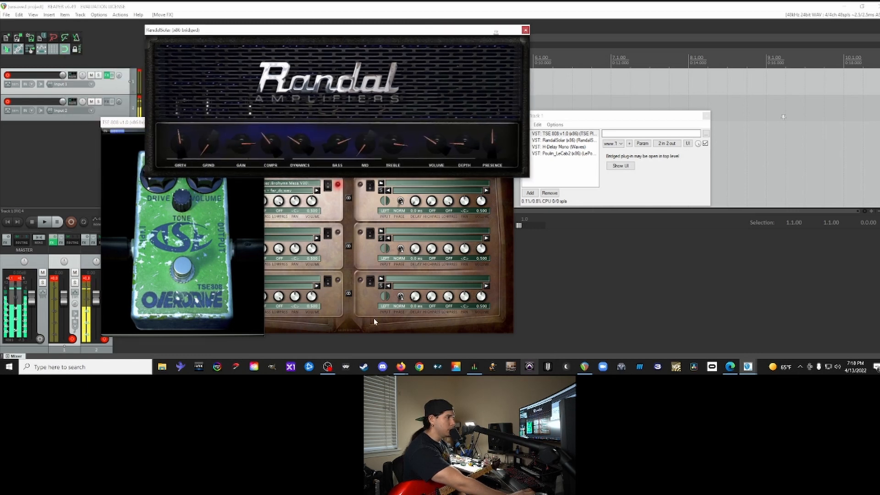
click(374, 322)
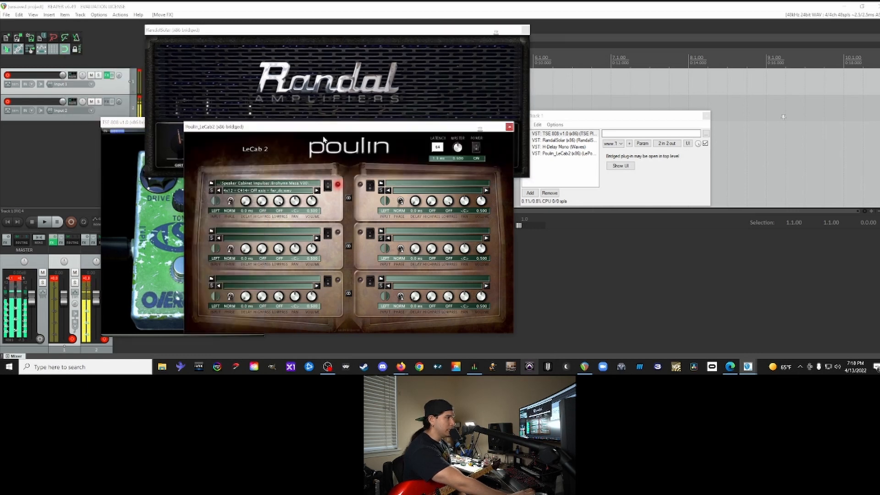
click(153, 296)
click(586, 180)
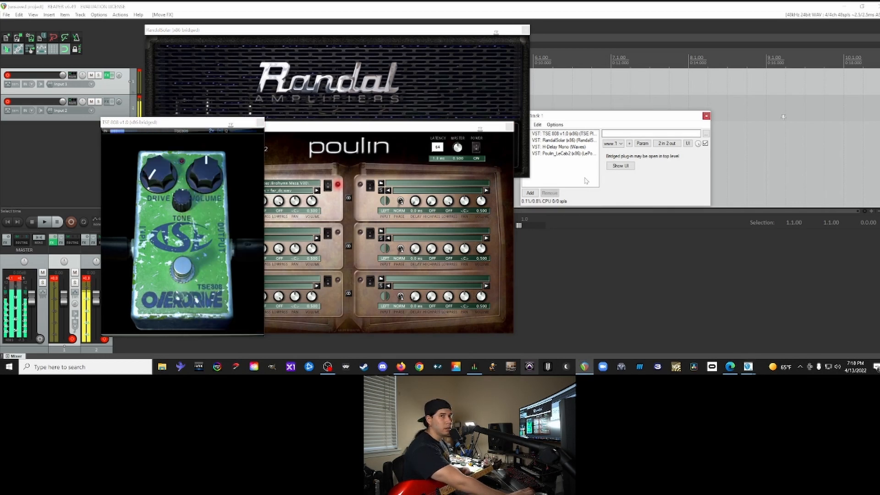
drag(587, 117, 618, 122)
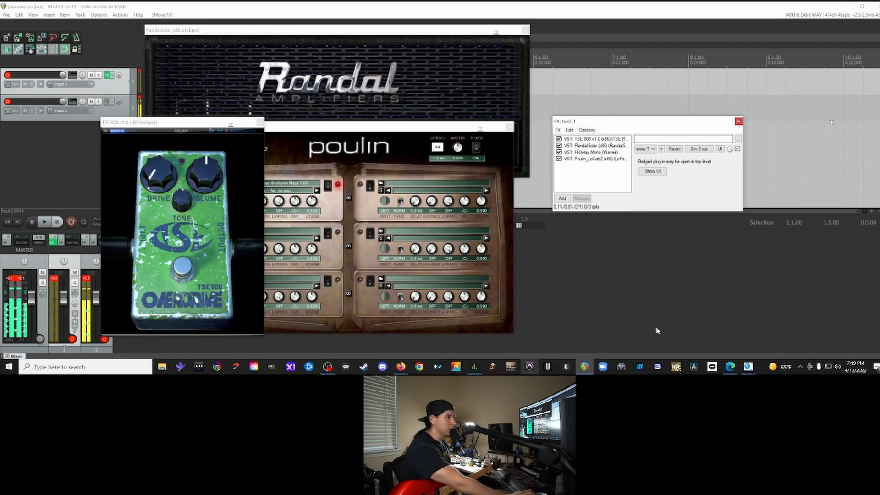
Step: Switch from REAPER to Archetype Petrucci and try its overdrive, phaser and chorus pedals on and off
click(841, 9)
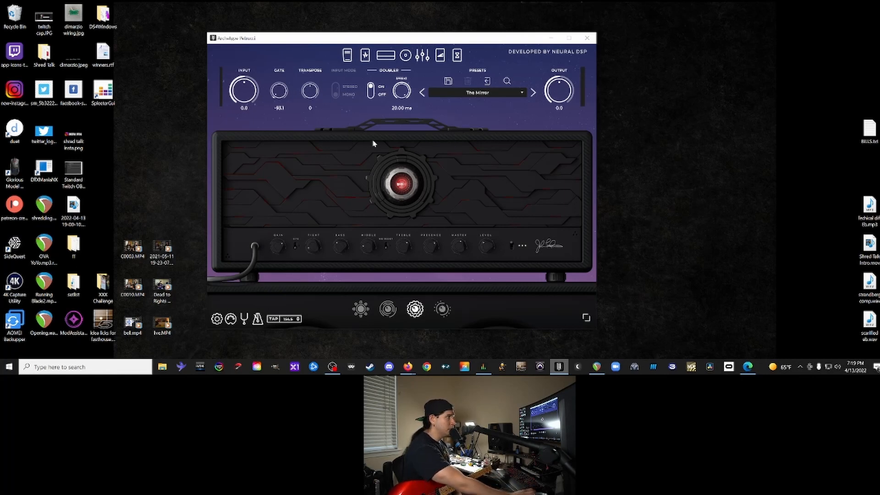
click(366, 55)
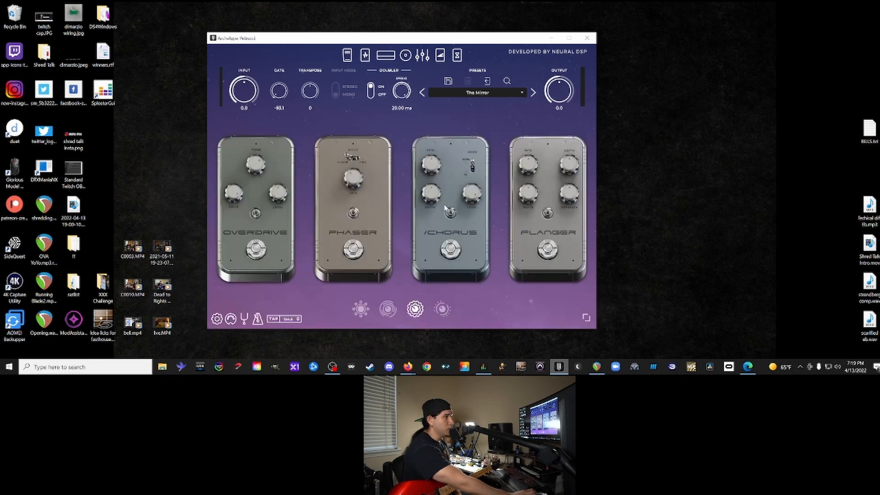
click(260, 253)
click(260, 253)
click(359, 252)
click(453, 255)
click(454, 255)
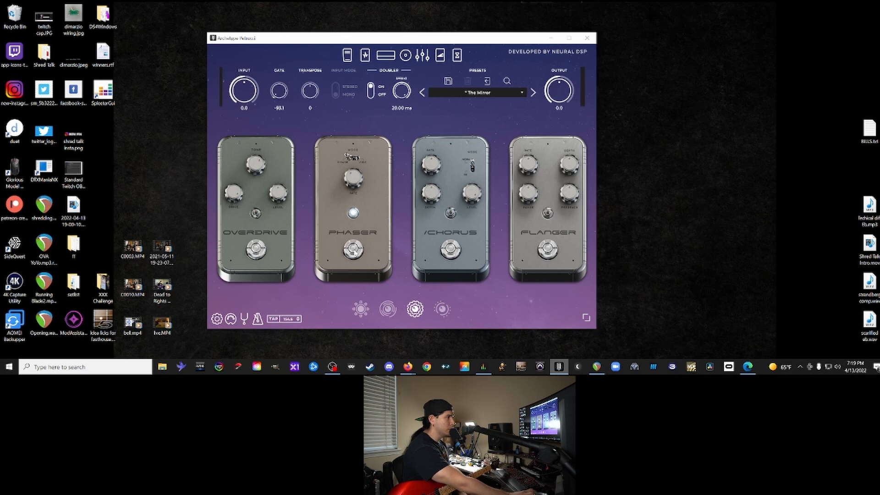
click(353, 250)
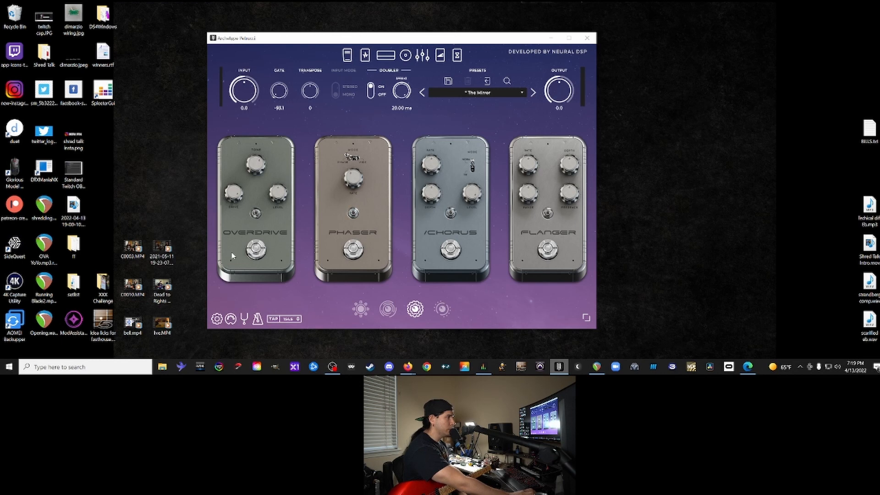
Step: Look through Archetype Petrucci's equalizer, chorus/delay/reverb rack, cabinet and pedal sections, ending on the amp head
click(422, 57)
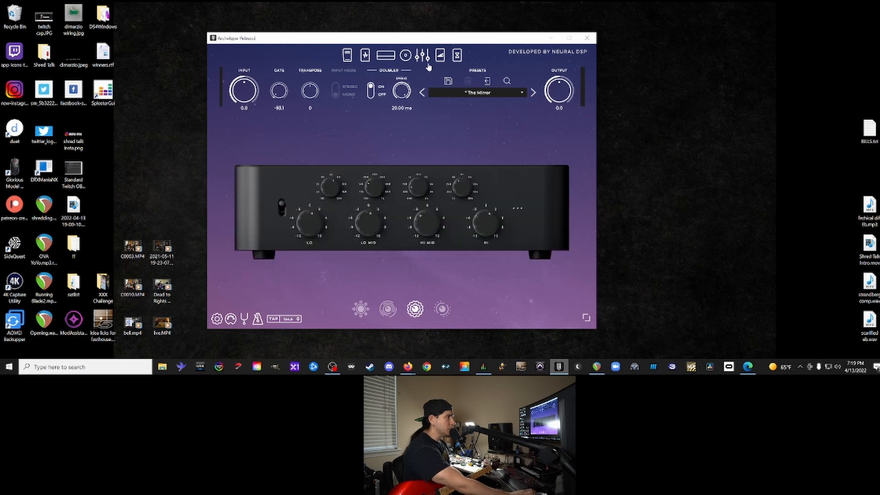
click(440, 56)
click(457, 55)
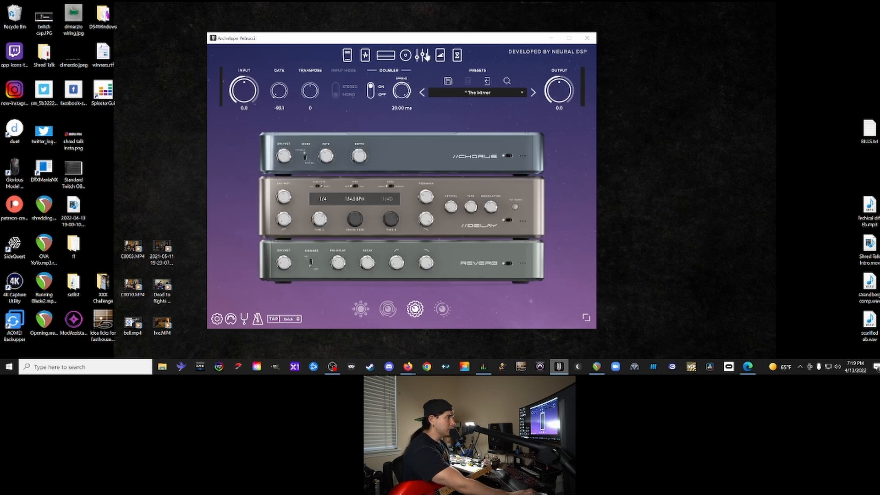
click(406, 56)
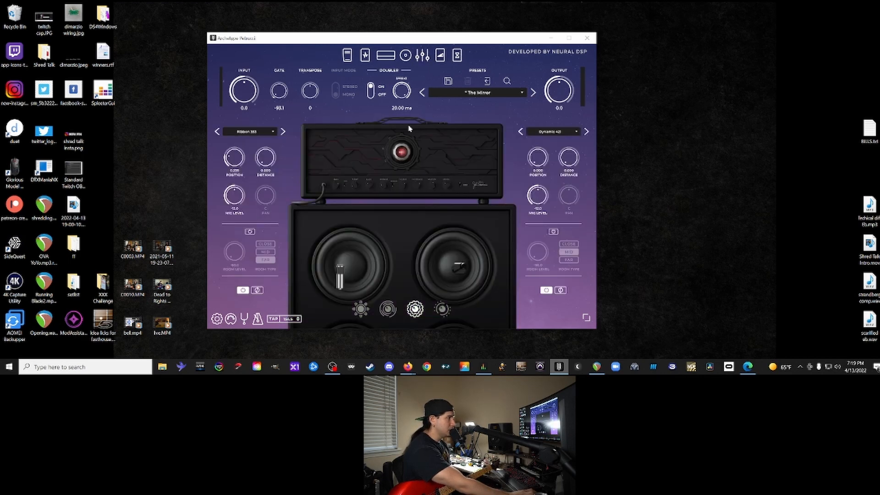
click(365, 56)
click(385, 55)
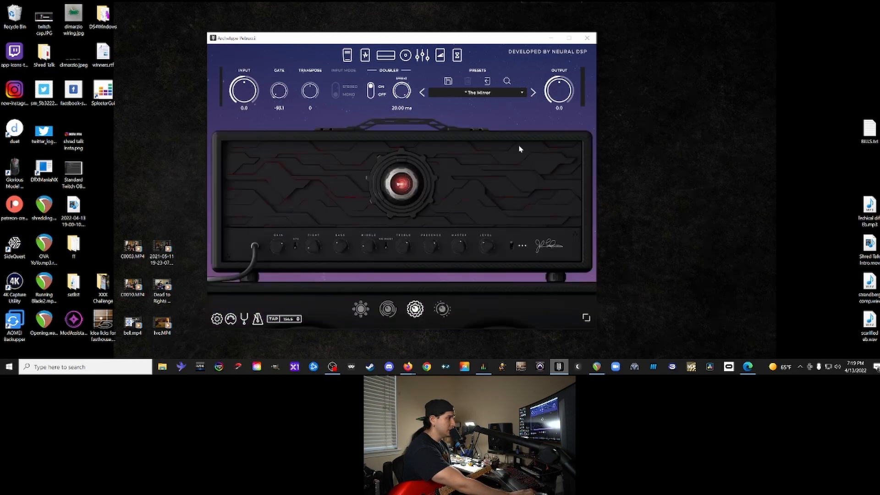